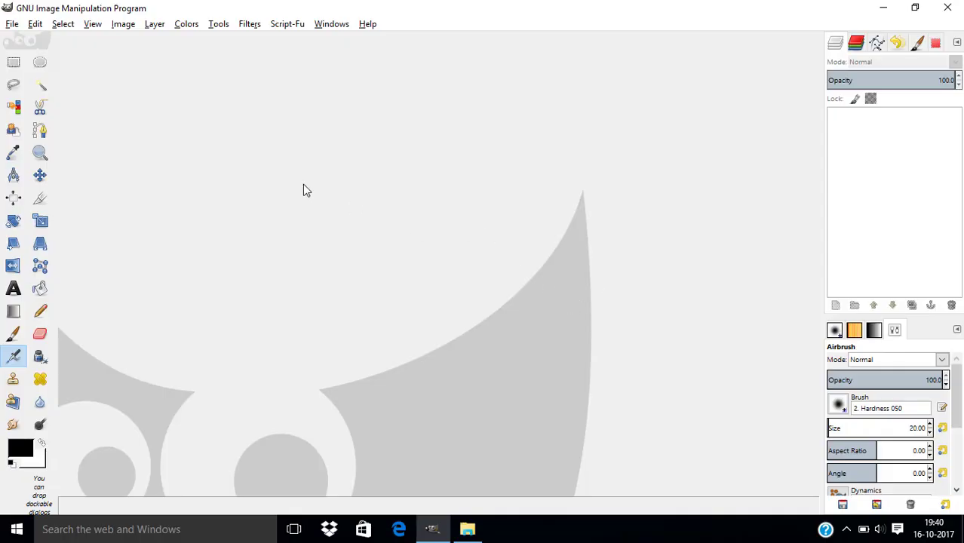
Step: Create a new blank 1920 × 1080 px image from File > New
click(12, 24)
click(25, 41)
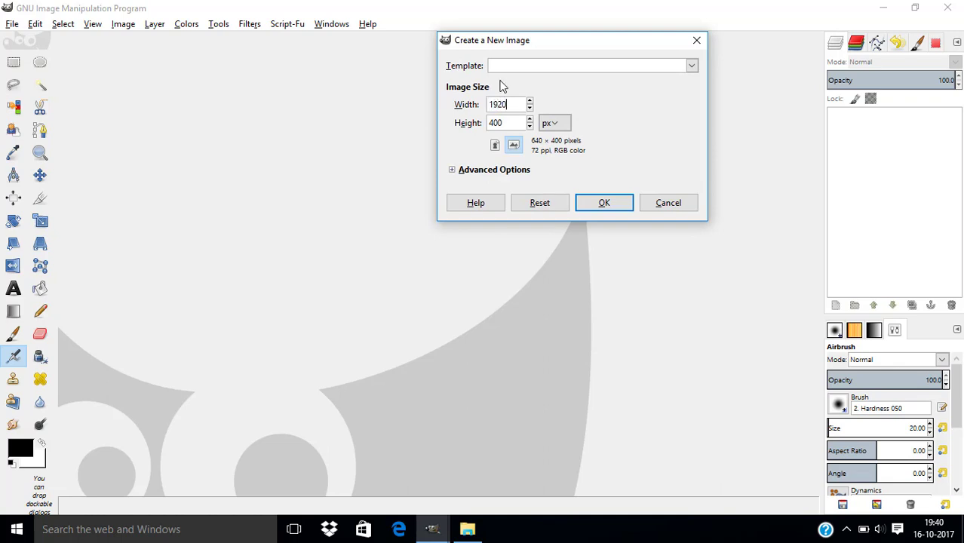
drag(517, 123, 483, 124)
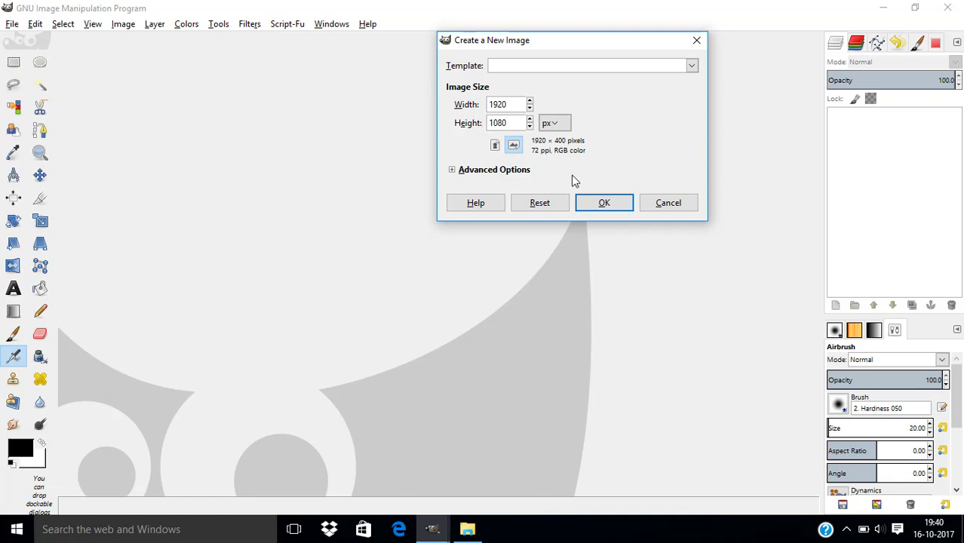
click(618, 202)
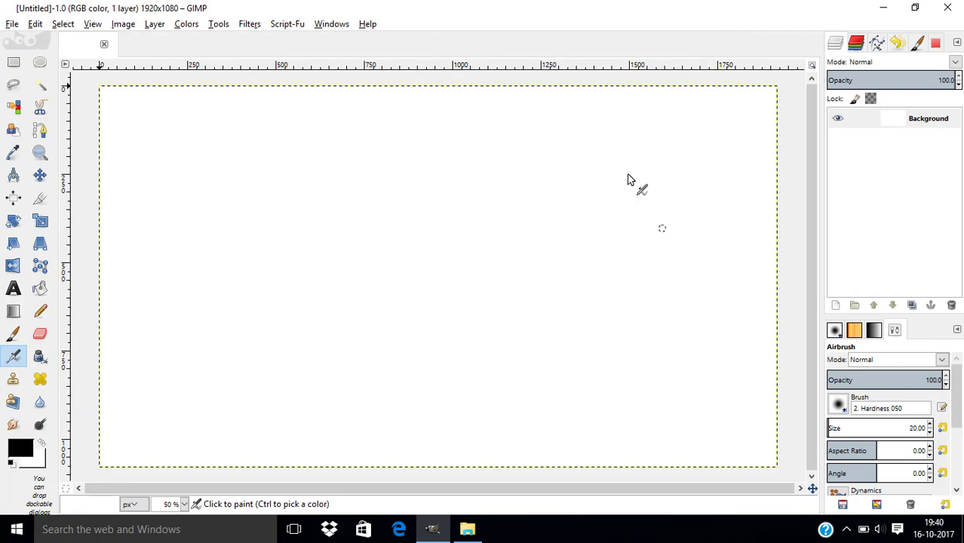
Step: Drag the hoodie-boy portrait JPG from the ink splash folder onto the canvas as a layer
click(468, 529)
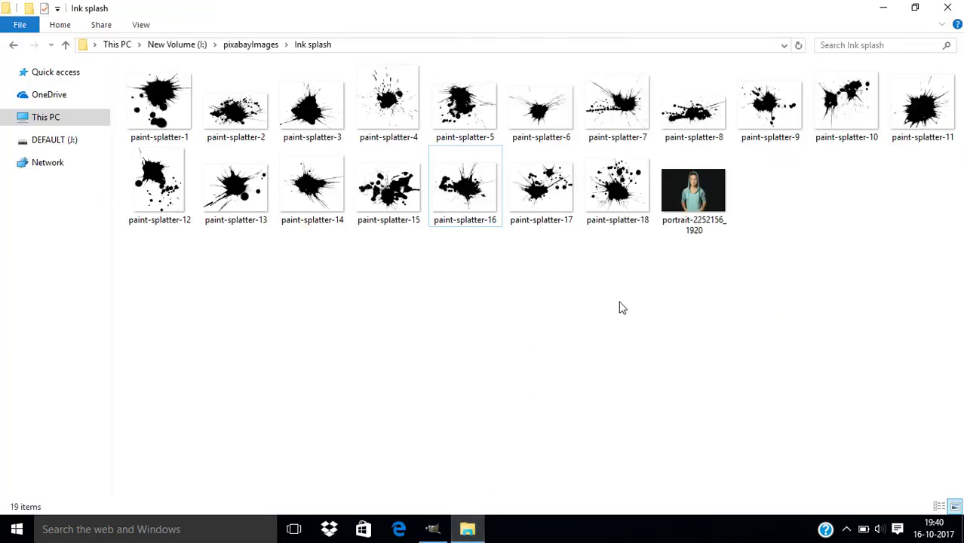
drag(667, 238, 430, 339)
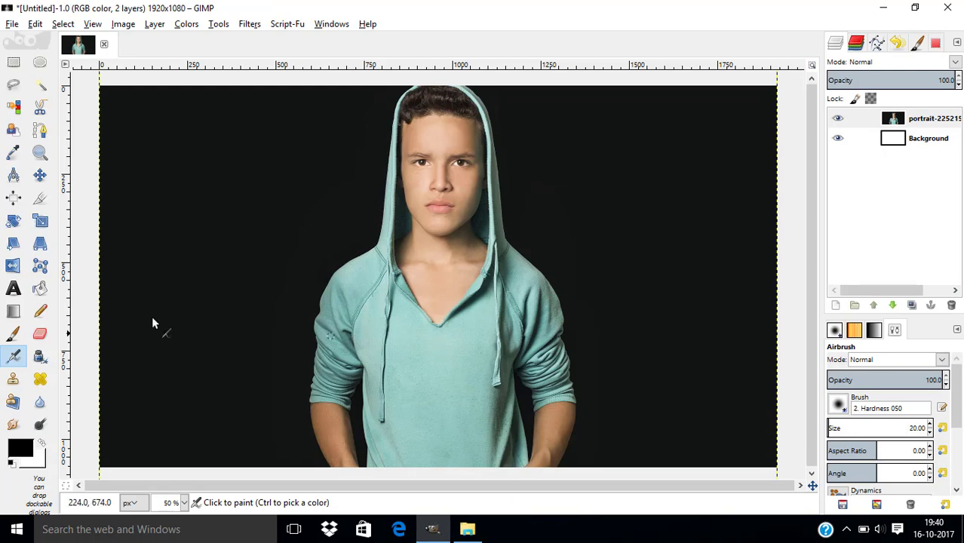
scroll(318, 237, down, 2)
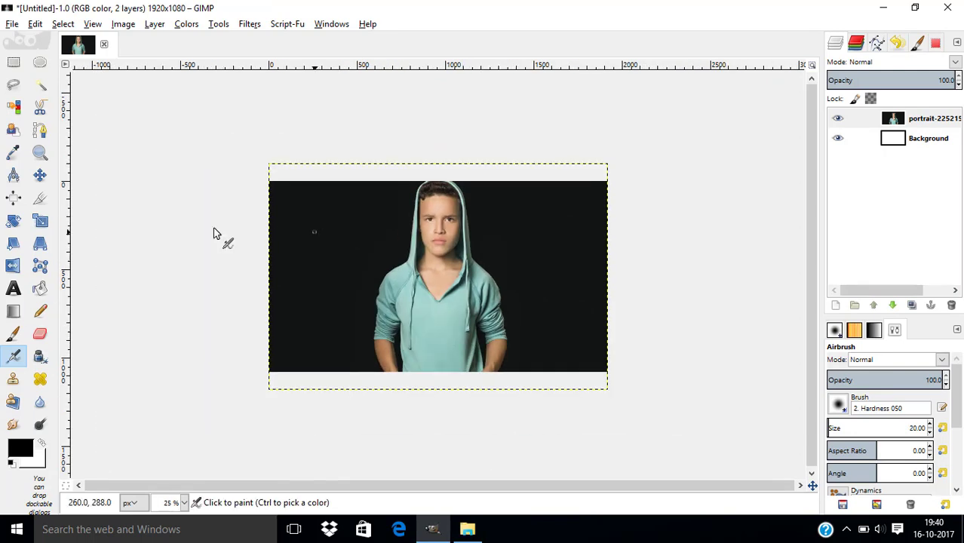
Step: Scale the portrait layer down to about 1596 × 1063, leaving white margins at the sides
click(40, 221)
click(273, 175)
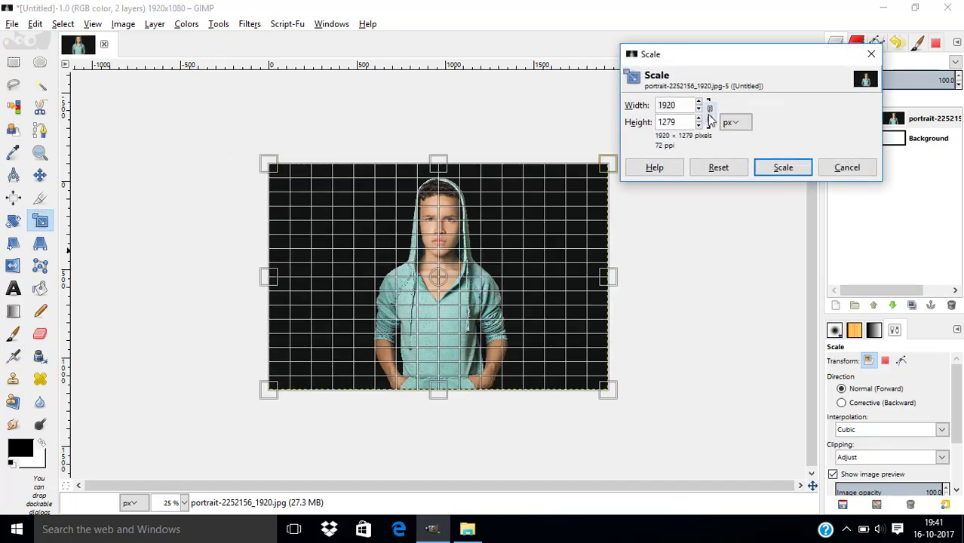
click(264, 163)
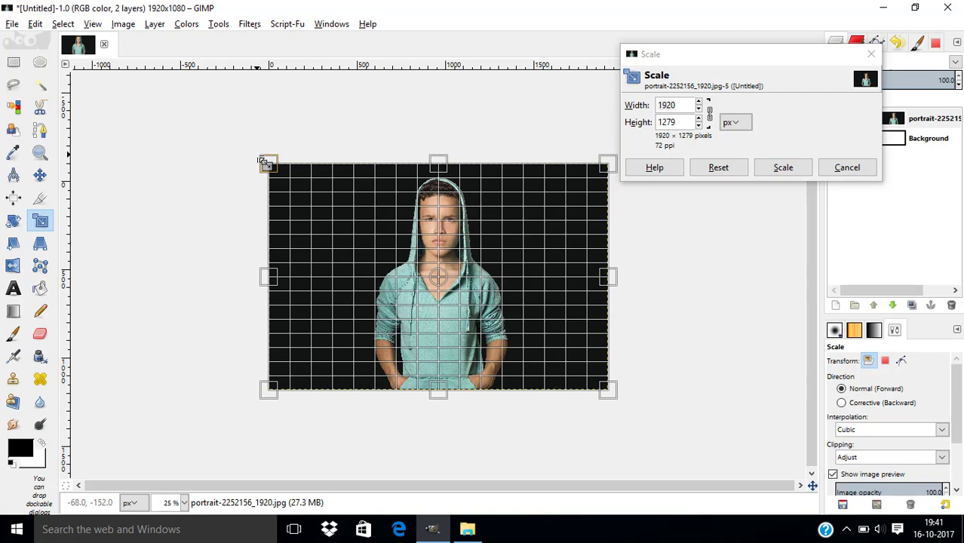
drag(264, 163, 268, 178)
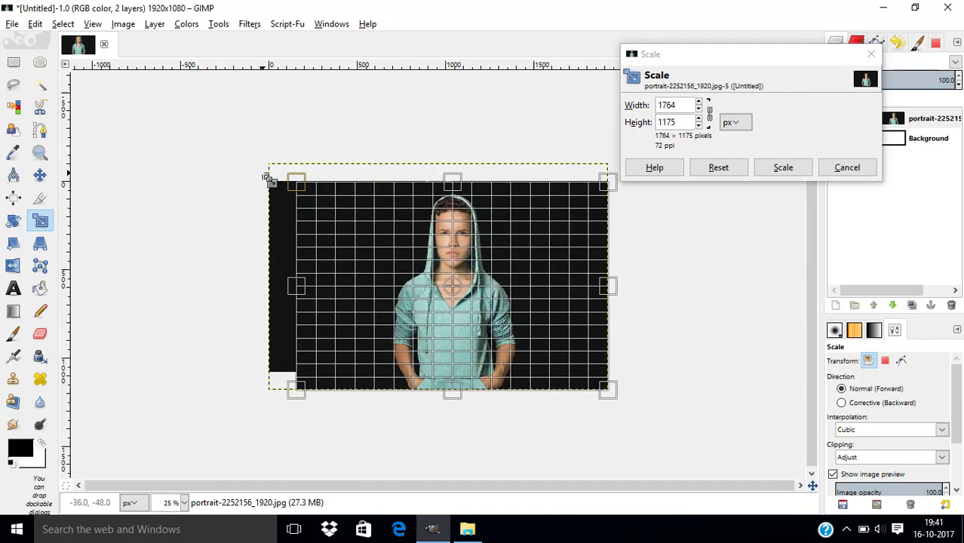
drag(608, 391, 588, 371)
click(778, 165)
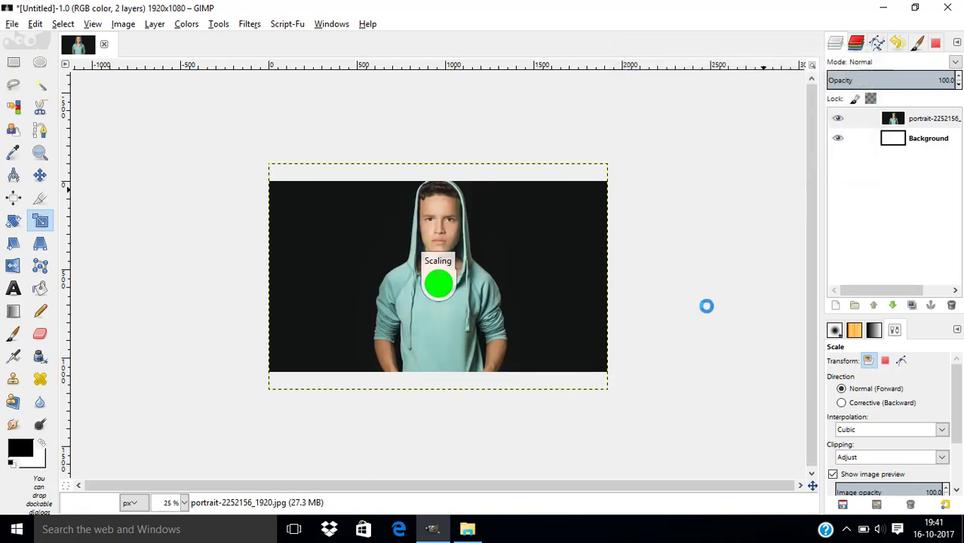
key(plus)
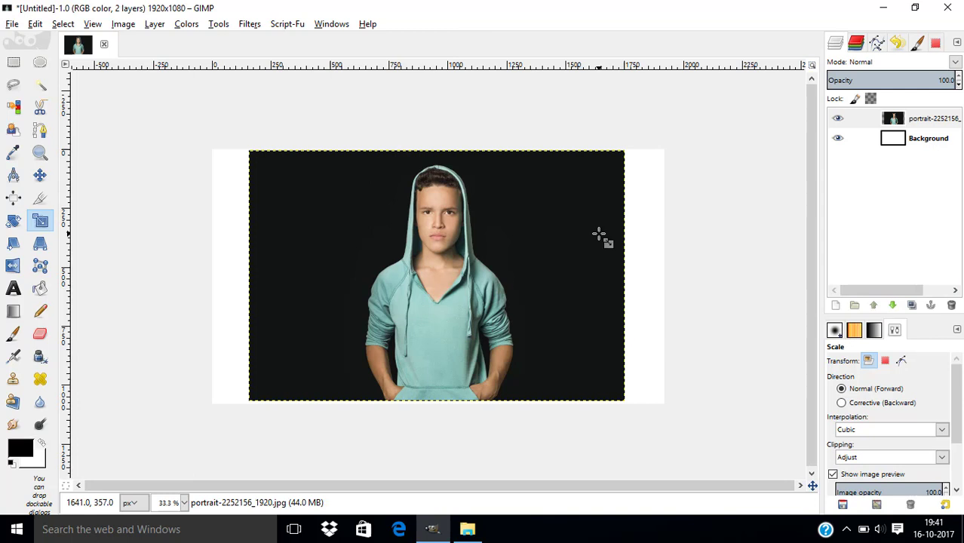
Step: Fuzzy-select and delete the dark backdrop, then select the gaps beside both arms
click(40, 84)
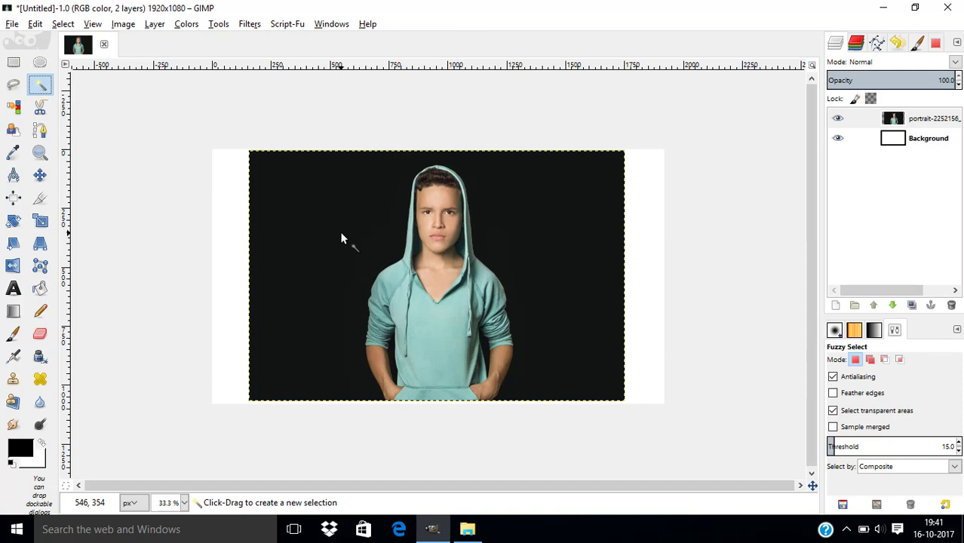
click(340, 234)
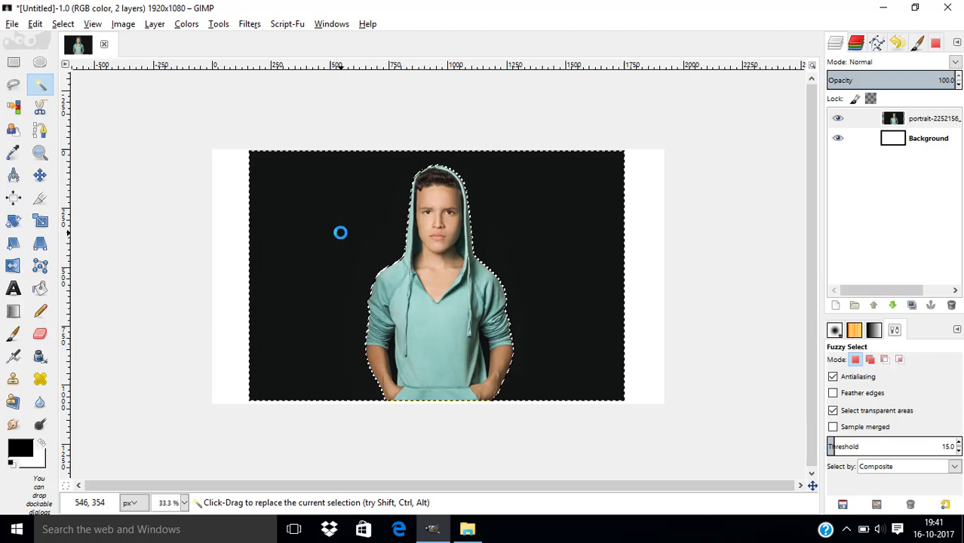
key(Delete)
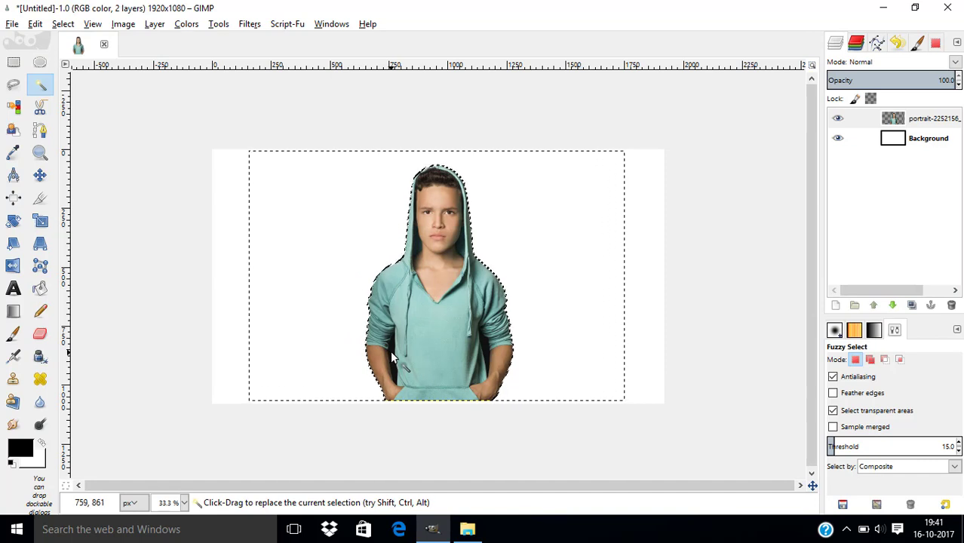
click(390, 353)
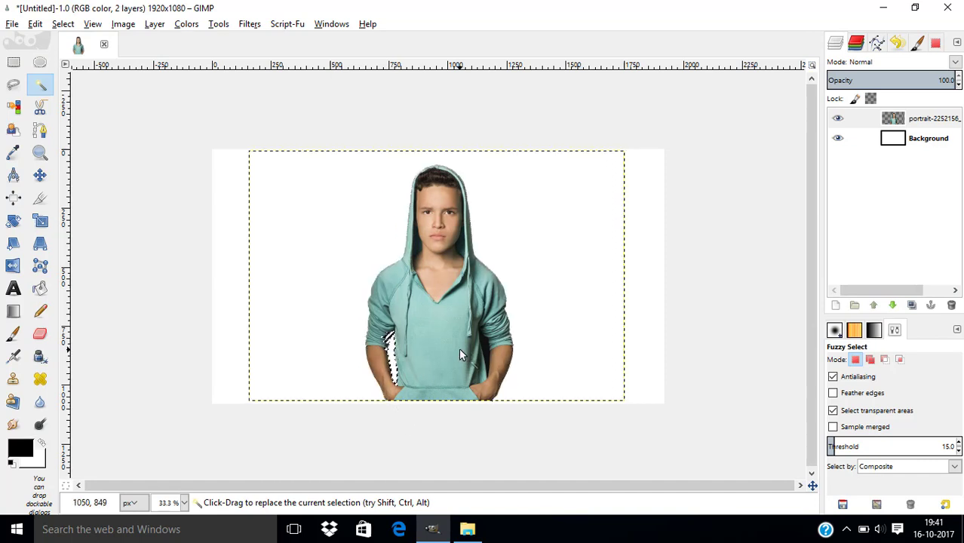
click(484, 345)
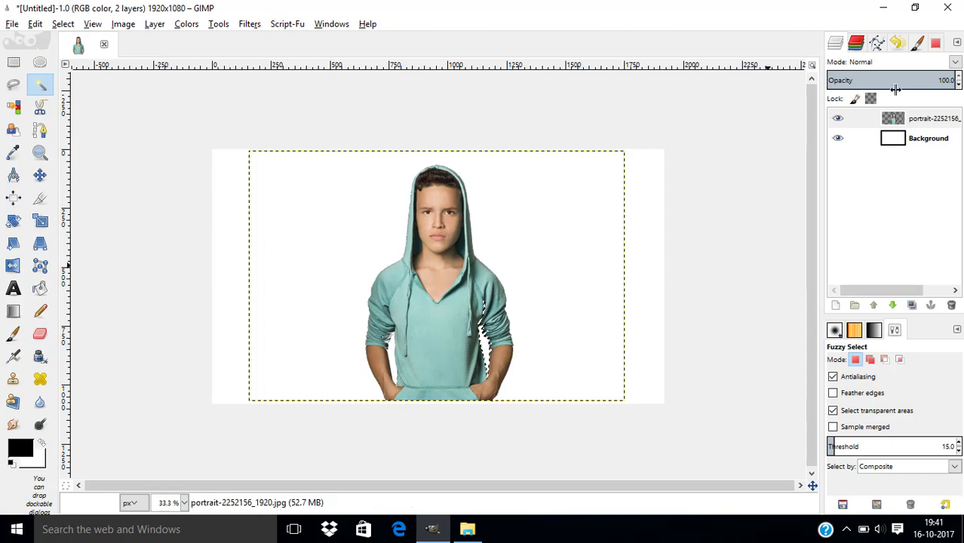
Step: Clear the selection and desaturate the portrait using the Lightness mode
click(63, 25)
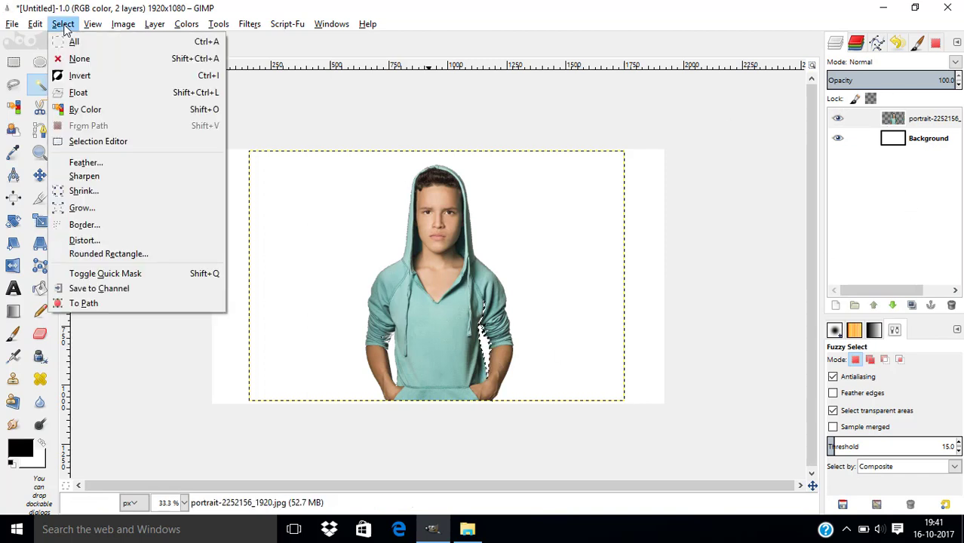
click(79, 59)
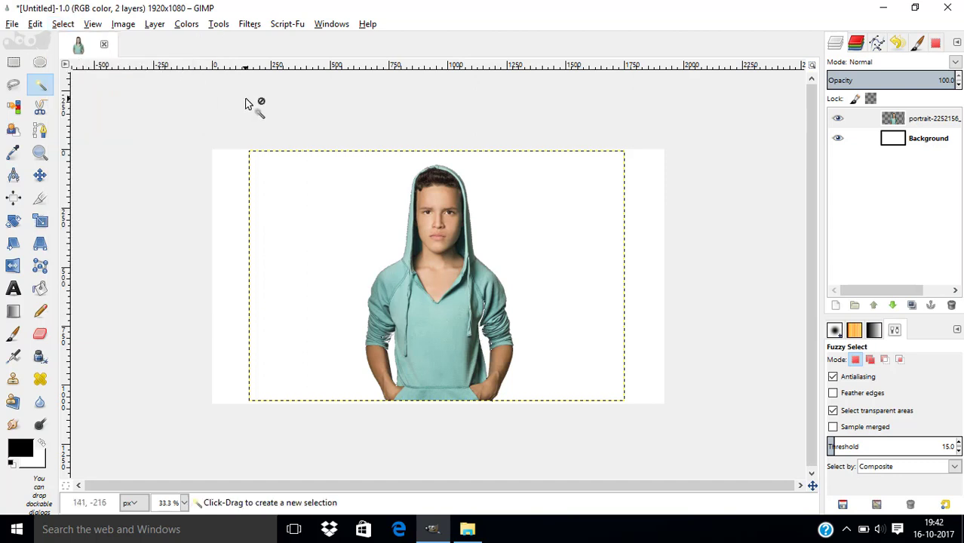
click(186, 24)
click(222, 179)
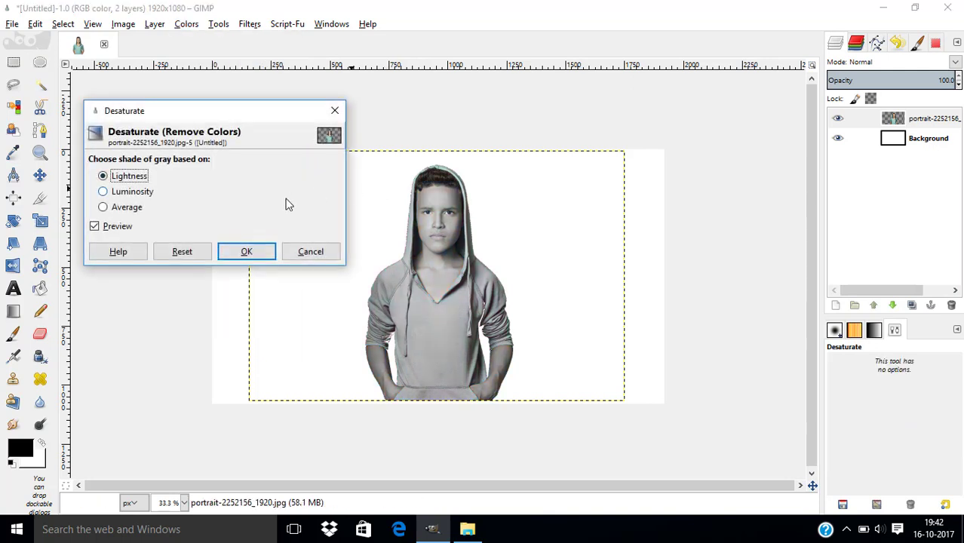
click(246, 253)
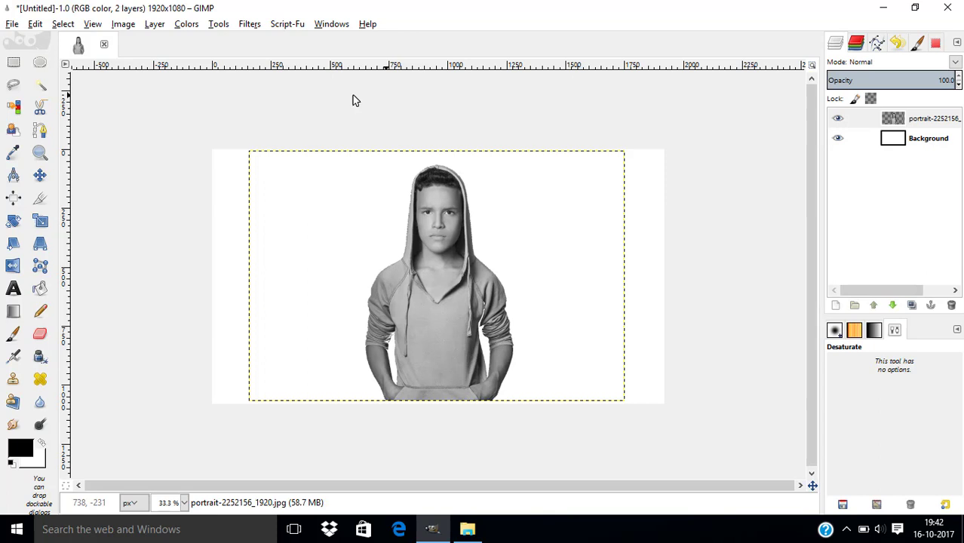
click(187, 24)
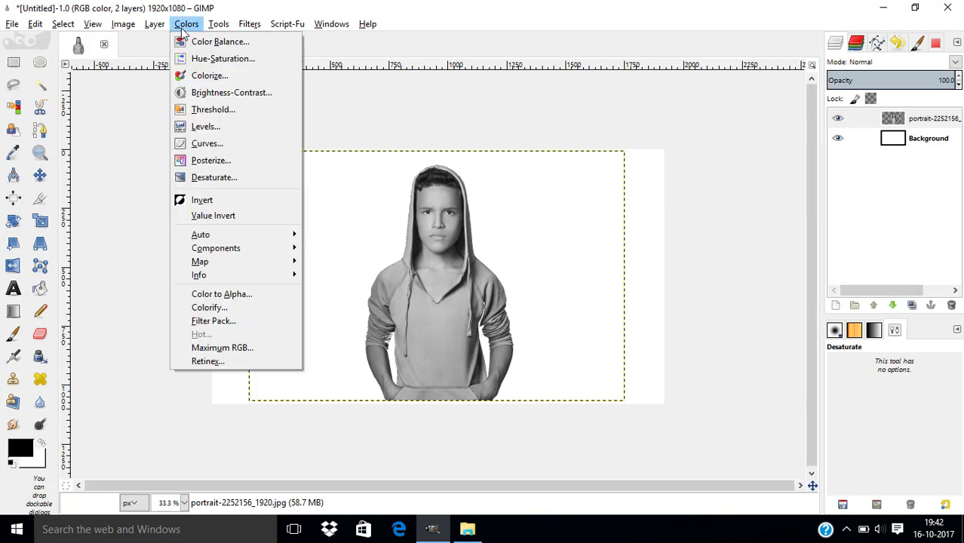
Step: Apply a Threshold with the low level lowered from 127 to 123
click(208, 110)
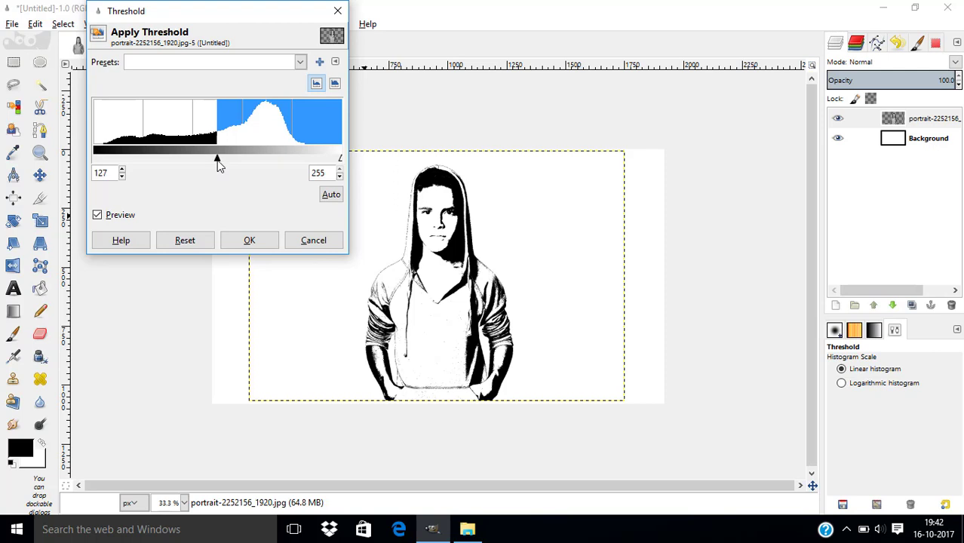
drag(217, 164, 214, 168)
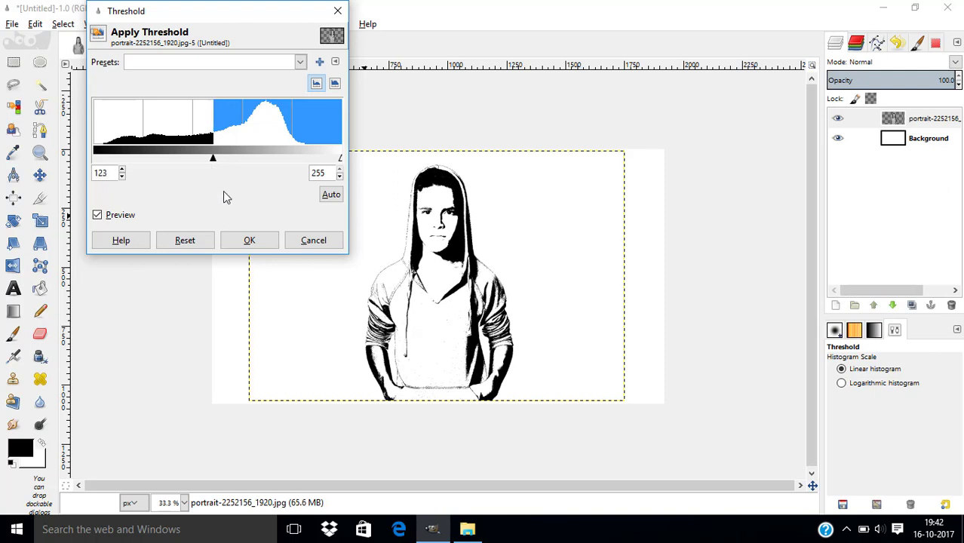
click(261, 244)
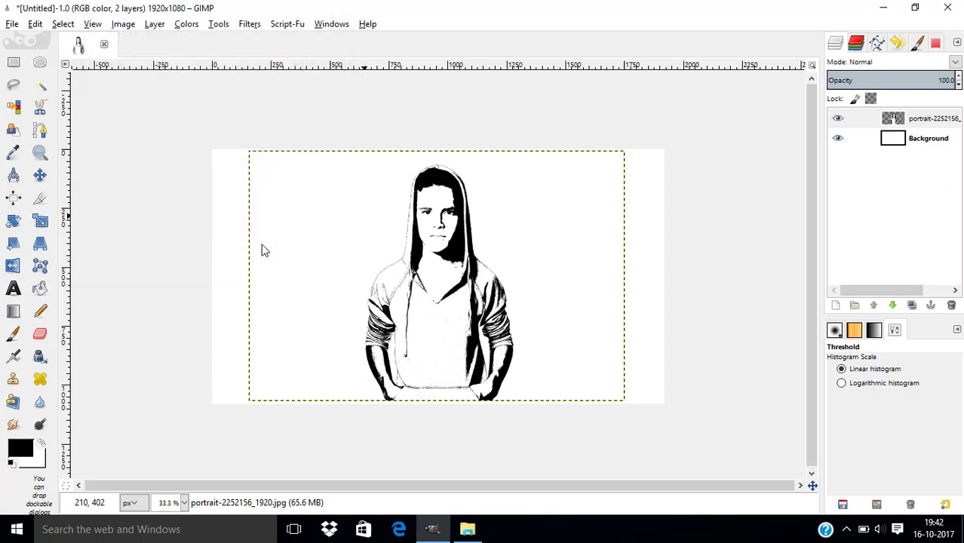
Step: Hide the portrait layer and make the Background layer active
click(839, 119)
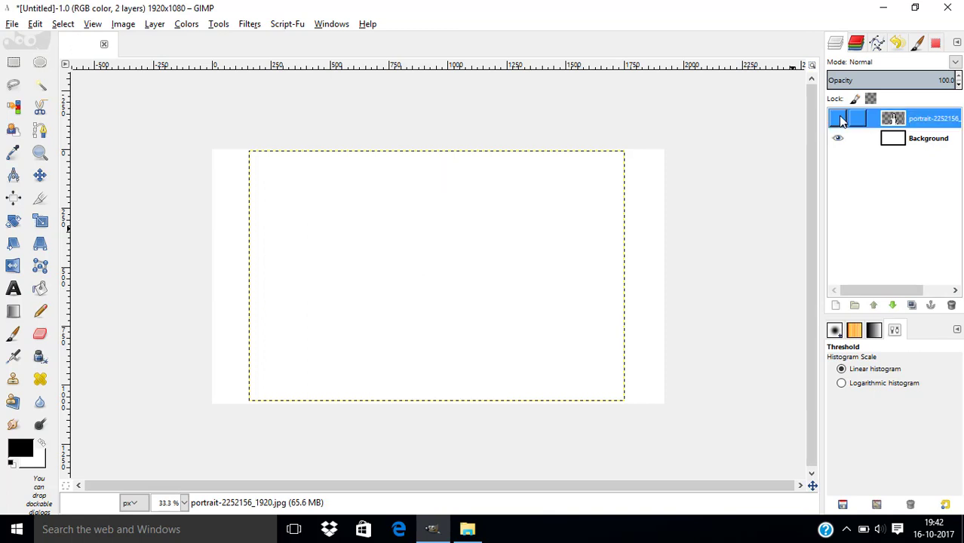
click(900, 138)
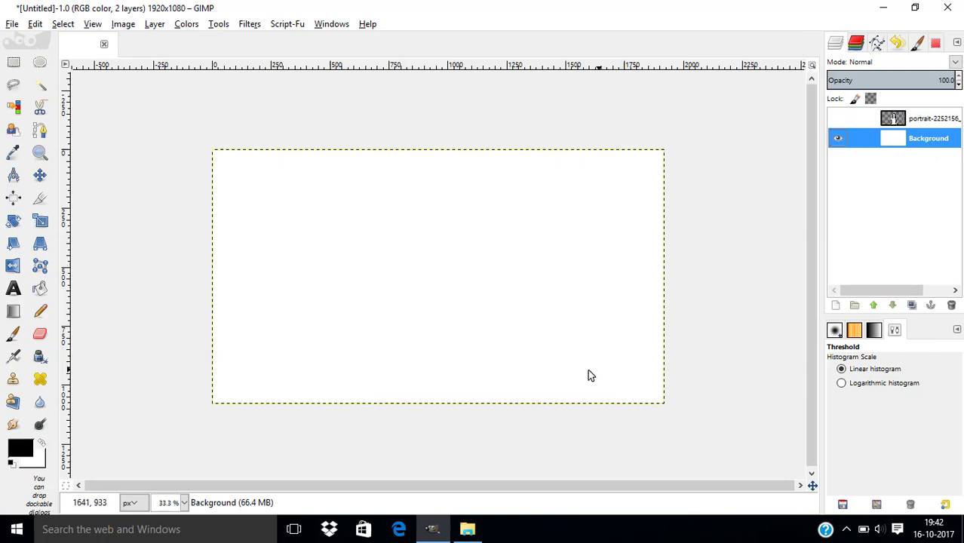
click(468, 529)
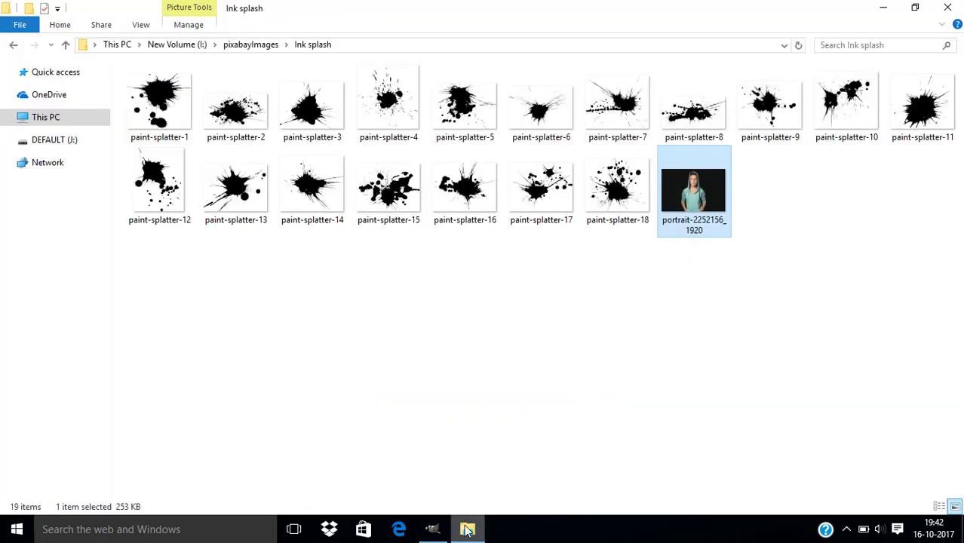
click(407, 366)
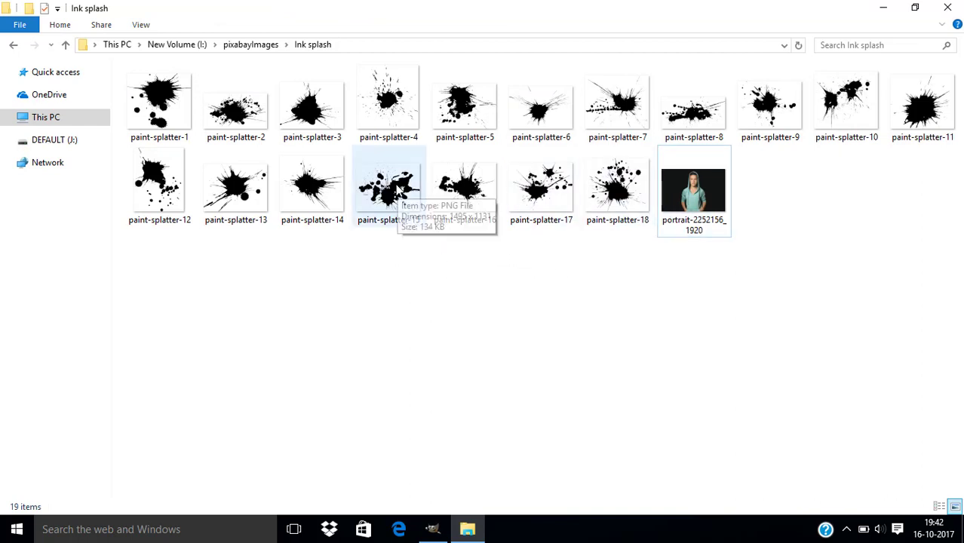
Step: Add paint-splatter-15, 16 and 17 from the Ink splash folder as layers
mouse_move(393, 185)
mouse_down()
mouse_move(510, 394)
mouse_move(371, 337)
mouse_up()
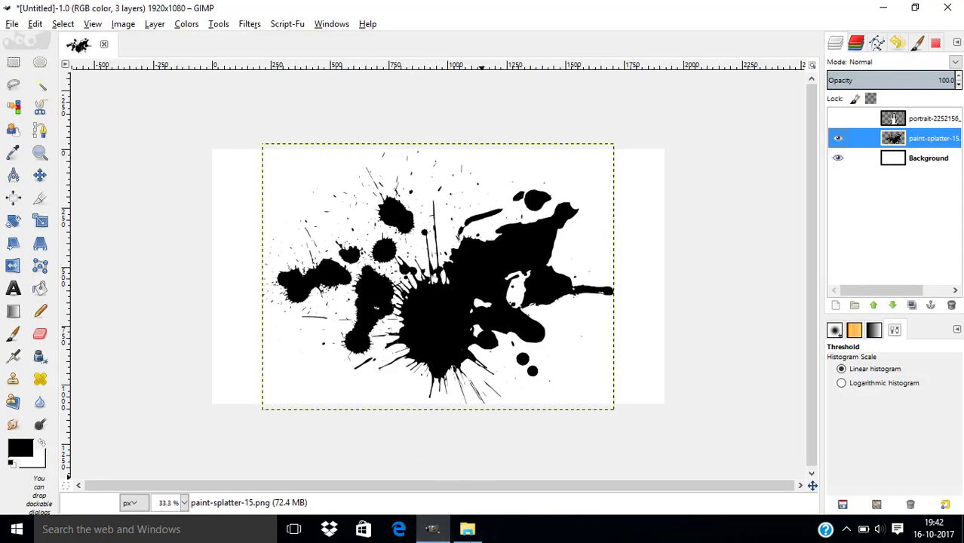
click(468, 529)
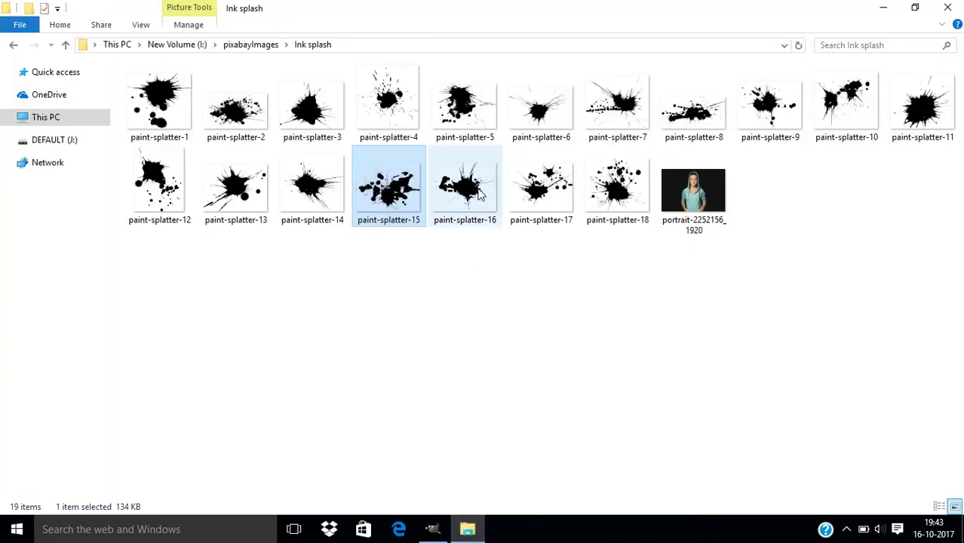
drag(465, 185, 418, 322)
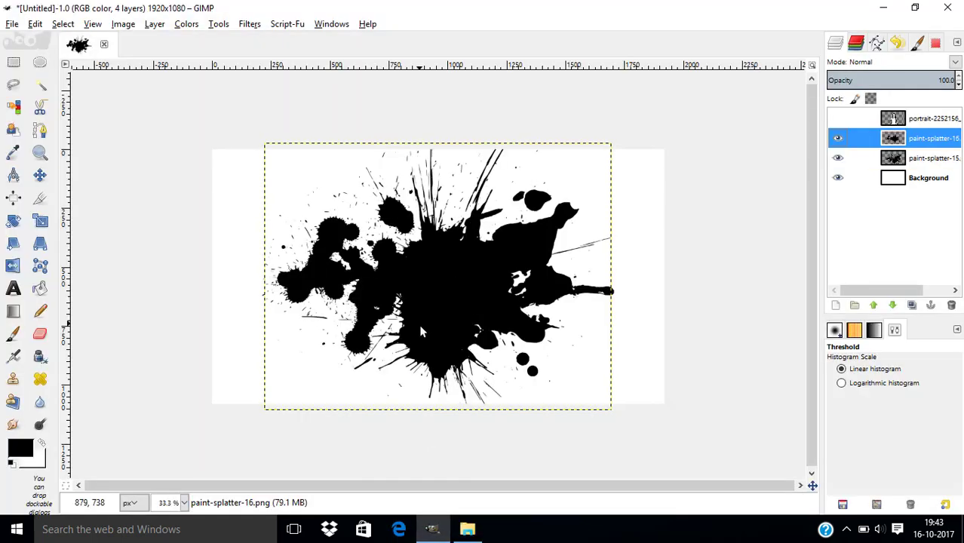
click(468, 530)
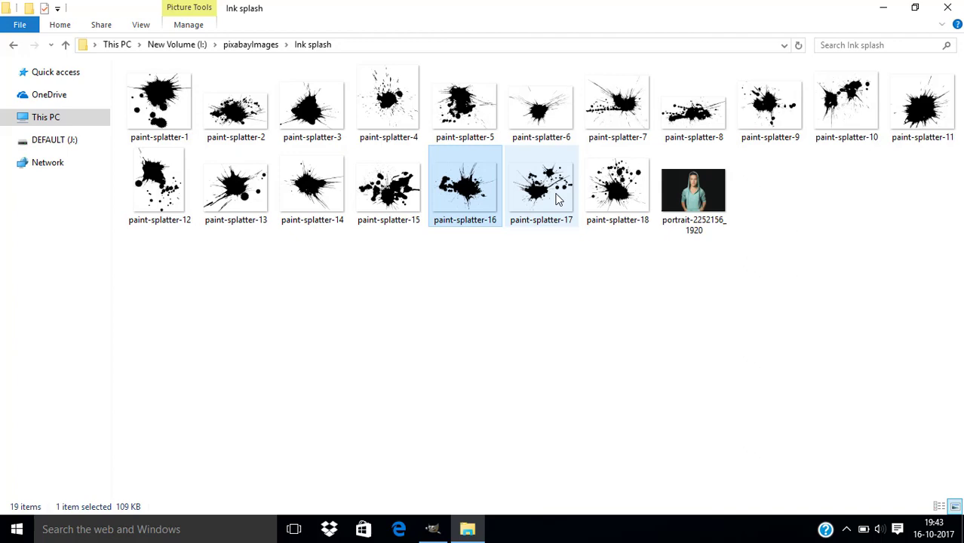
mouse_move(556, 195)
mouse_down()
mouse_move(442, 326)
mouse_move(443, 296)
mouse_up()
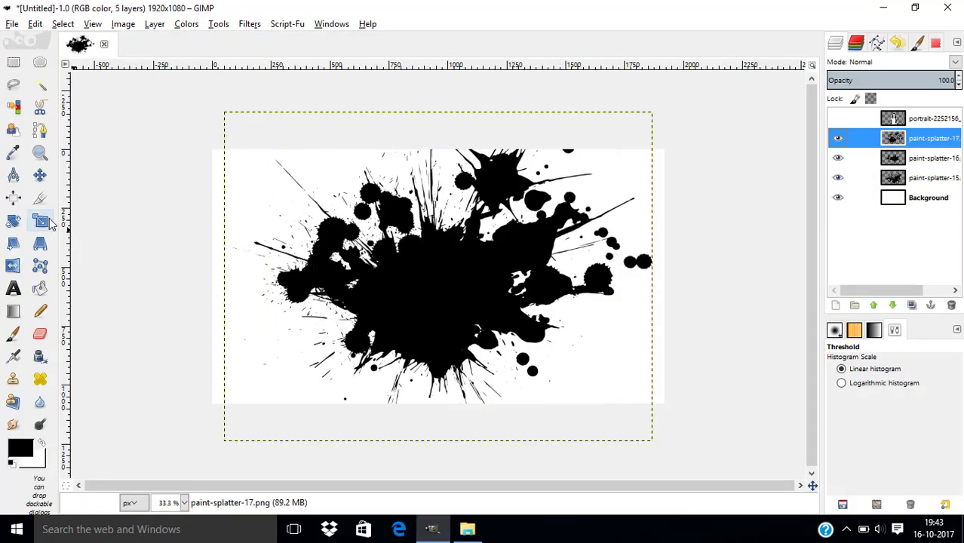
Step: Move the three splatter layers, with Move the active layer on, so they overlap into one blot
click(40, 175)
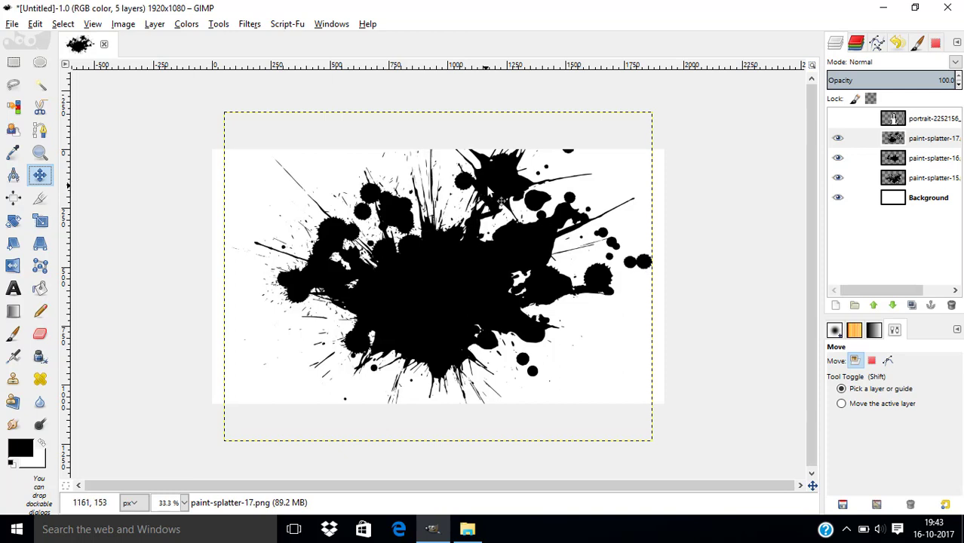
mouse_move(487, 191)
mouse_down()
mouse_move(536, 209)
mouse_move(513, 209)
mouse_up()
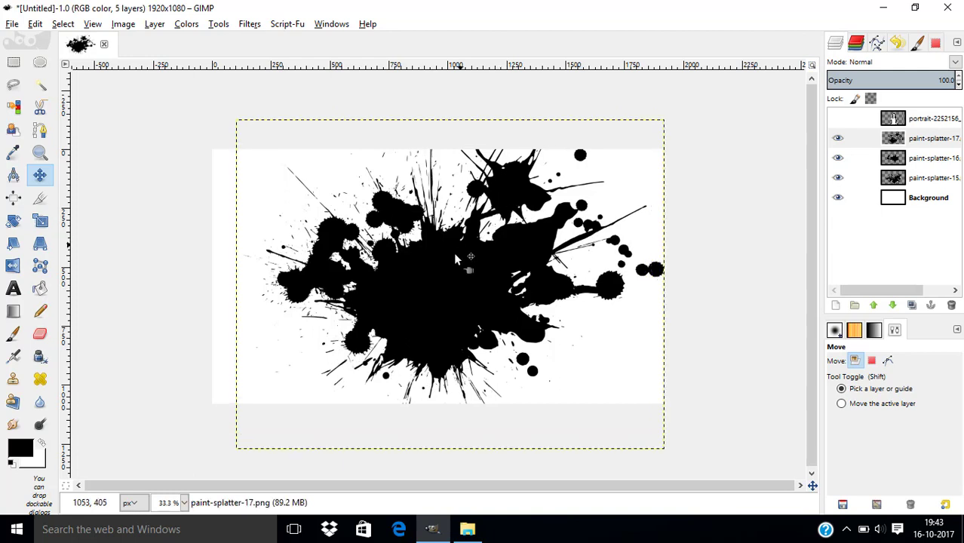
mouse_move(453, 252)
mouse_down()
mouse_move(434, 249)
mouse_move(453, 261)
mouse_move(457, 252)
mouse_up()
click(934, 160)
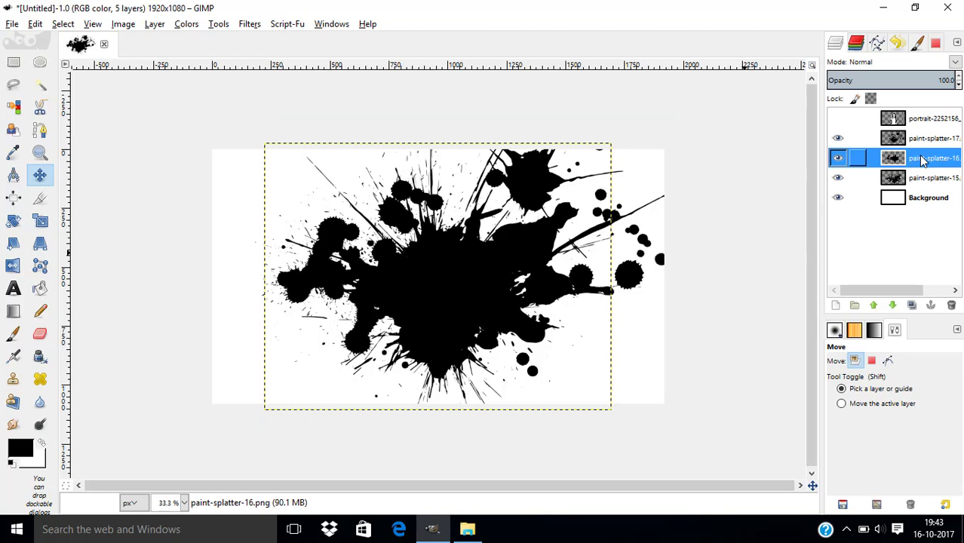
mouse_move(446, 250)
mouse_down()
mouse_move(429, 275)
mouse_move(447, 259)
mouse_up()
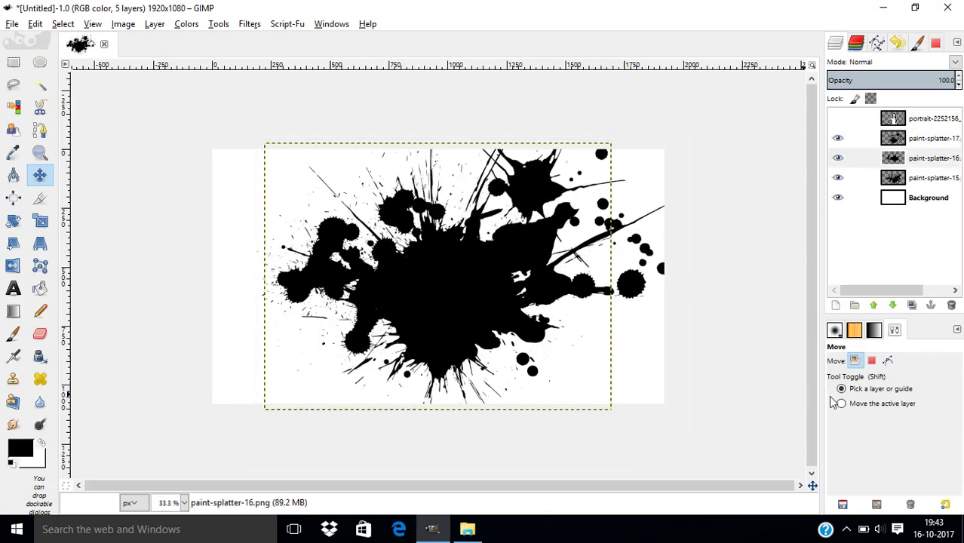
click(906, 161)
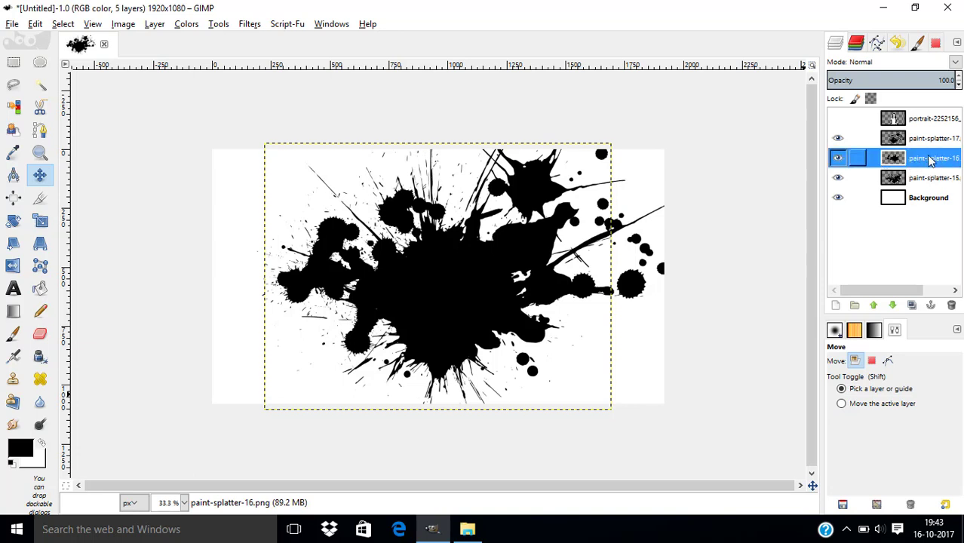
click(841, 404)
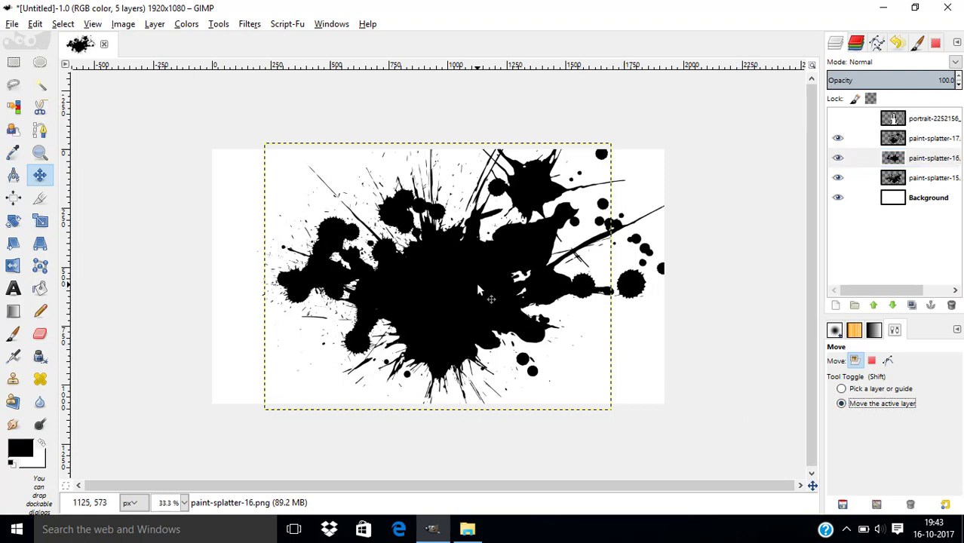
mouse_move(480, 283)
mouse_down()
mouse_move(374, 287)
mouse_move(467, 297)
mouse_move(476, 225)
mouse_up()
key(Page_Down)
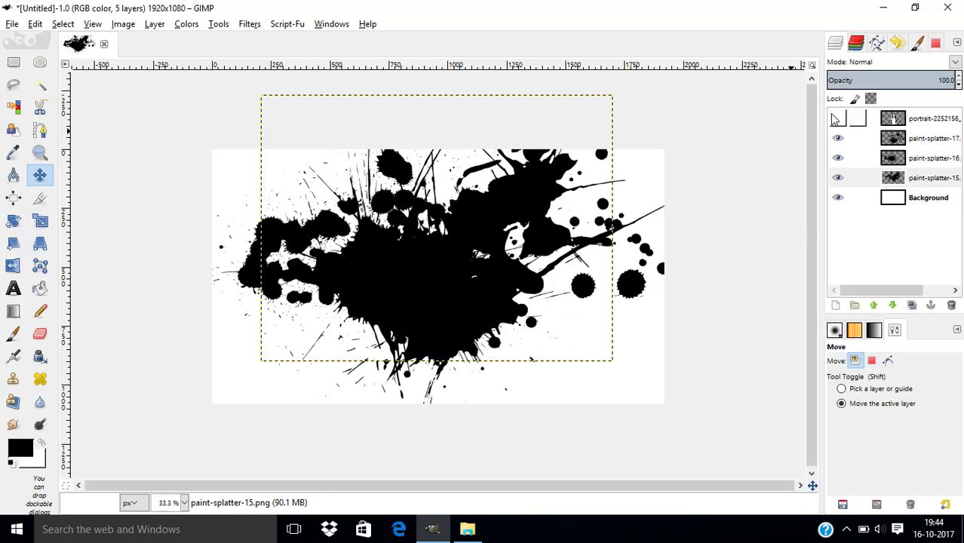
click(905, 128)
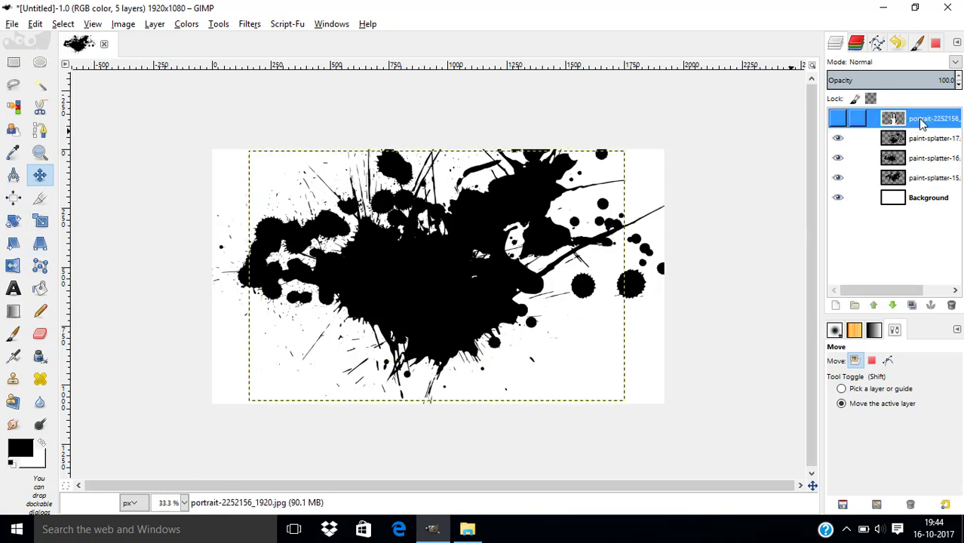
Step: Show the portrait, set its blend mode to Lighten only, and shift it down slightly
click(838, 122)
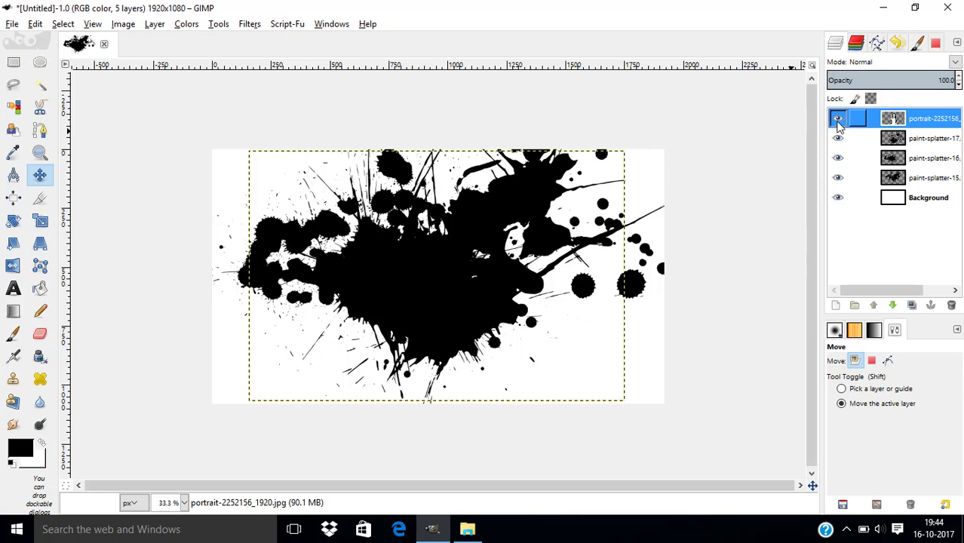
click(954, 64)
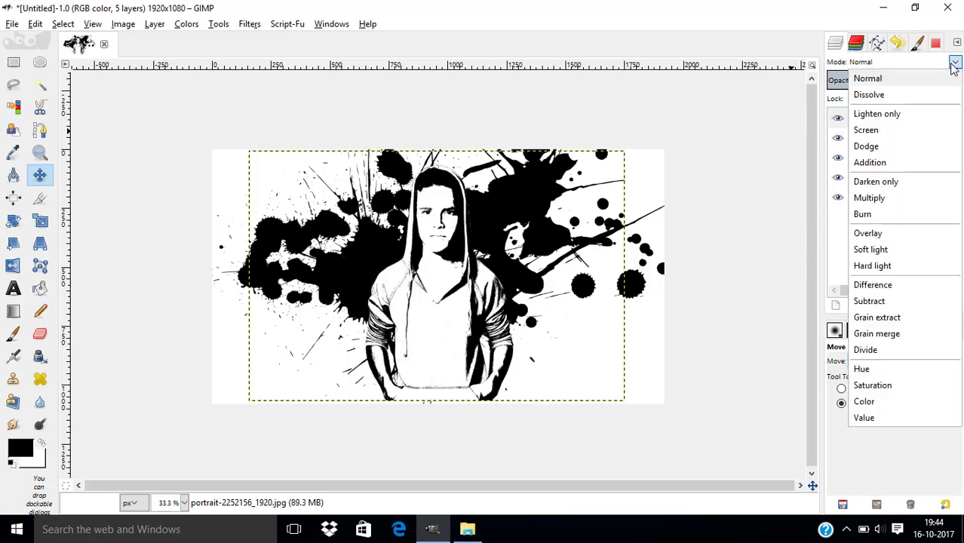
click(895, 117)
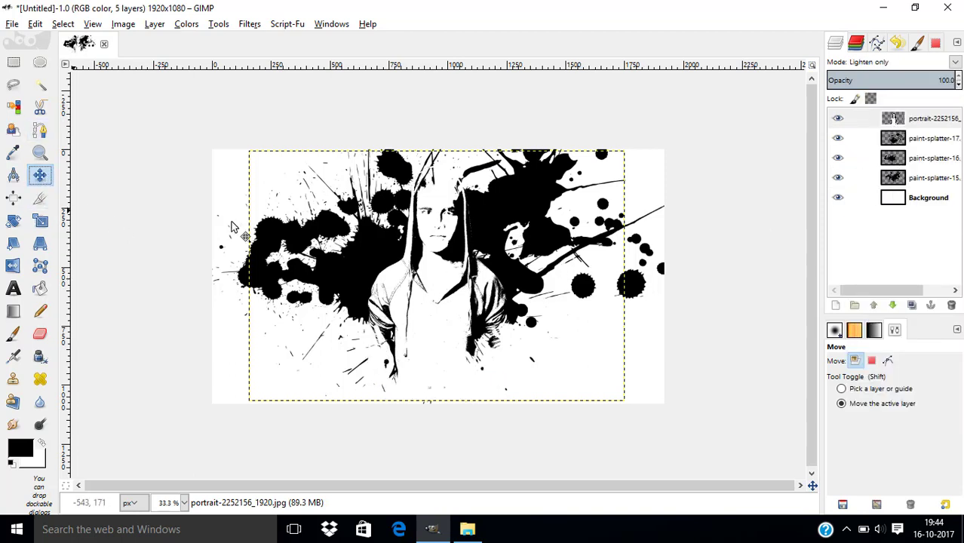
drag(438, 267, 437, 284)
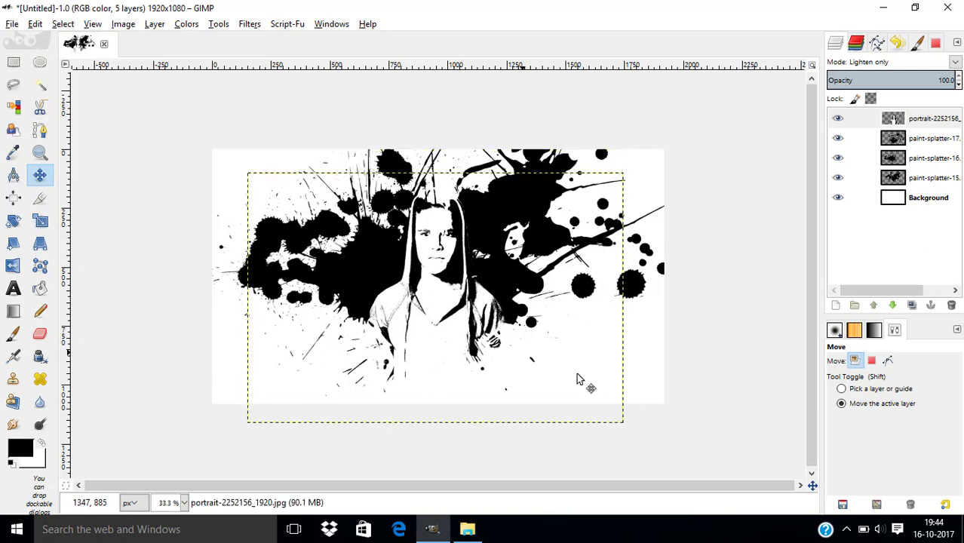
Step: Scale the portrait layer up to about 2051 × 1366 so it spills past the canvas
click(40, 220)
drag(340, 355, 354, 371)
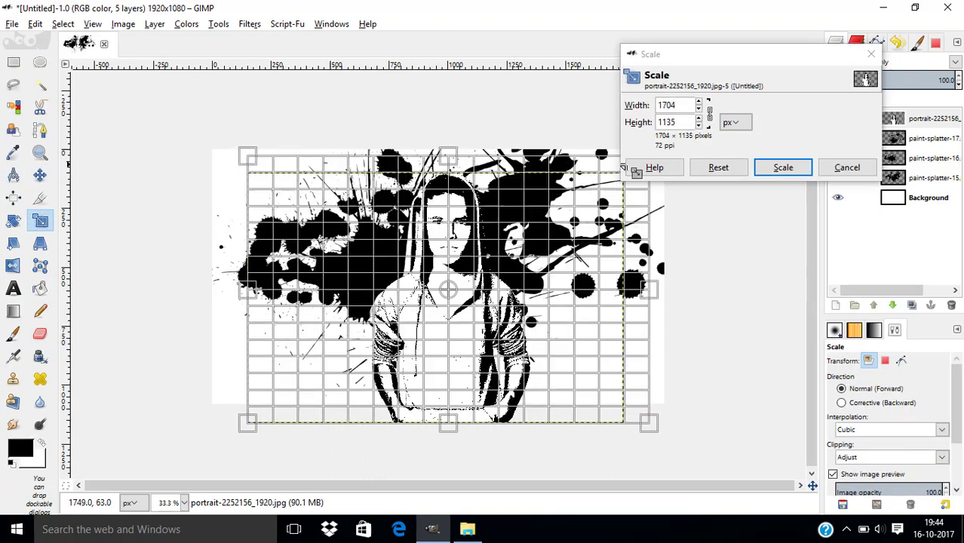
drag(262, 417, 225, 438)
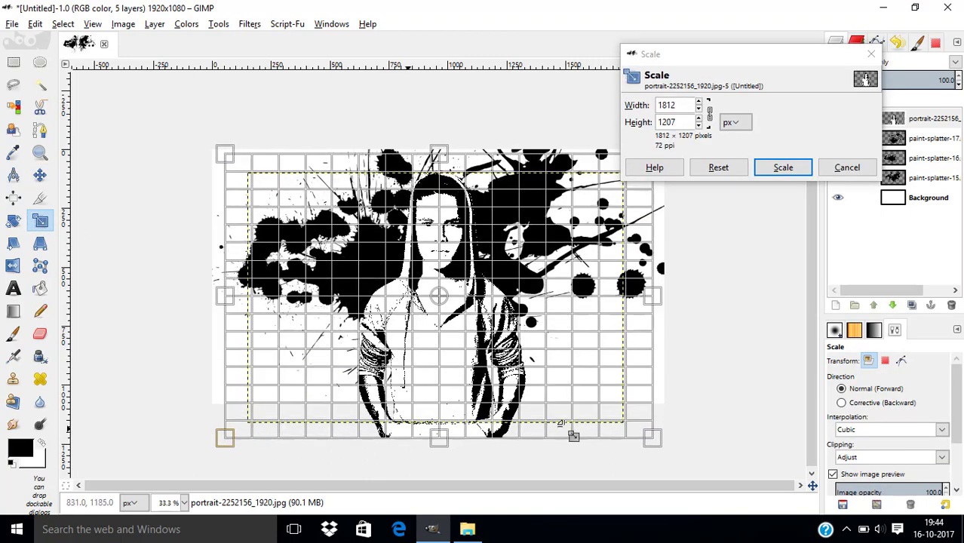
drag(359, 364, 330, 375)
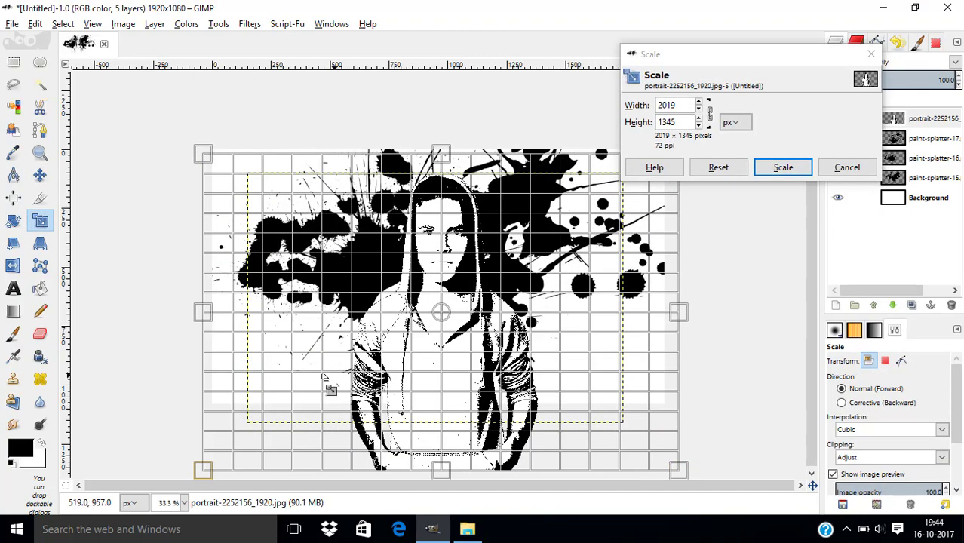
click(781, 167)
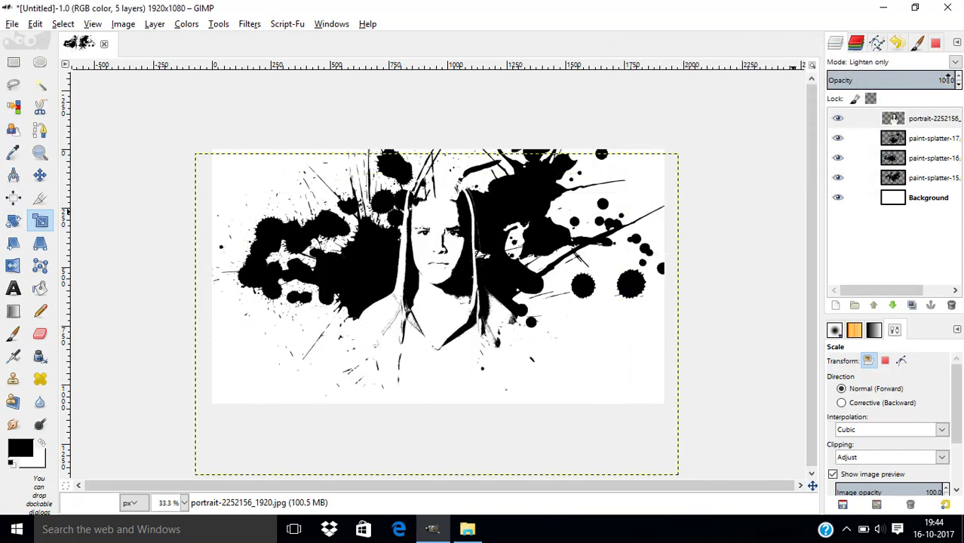
Step: Move paint-splatter-17, 16 and 15 to new positions around the portrait
key(Page_Down)
key(m)
drag(381, 258, 390, 289)
key(Page_Down)
drag(311, 265, 323, 322)
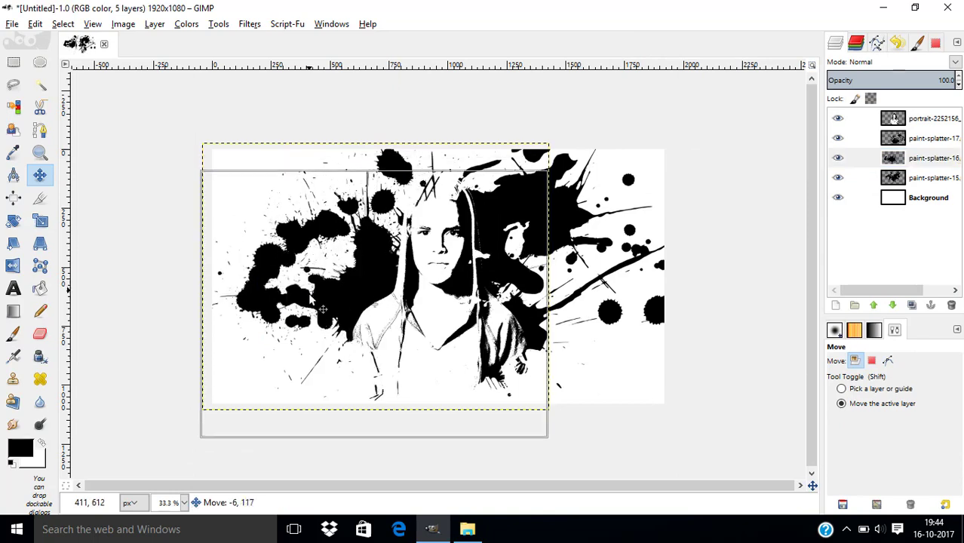
click(921, 177)
drag(394, 226, 369, 225)
Step: Nudge the splatter layers again, shifting paint-splatter-15 up-left then right, others slightly right
key(Page_Up)
drag(547, 323, 537, 335)
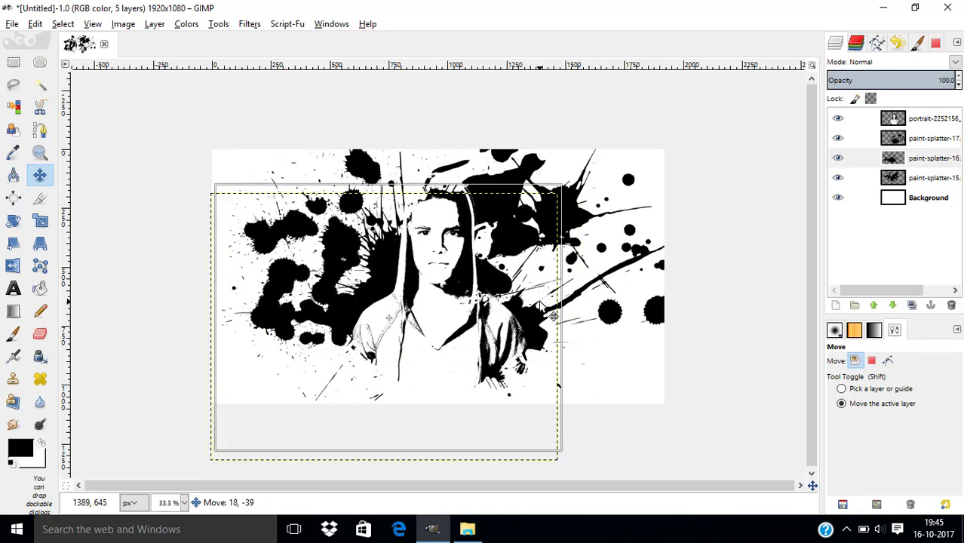
key(Page_Down)
drag(374, 253, 351, 268)
key(Page_Up)
drag(524, 303, 537, 302)
key(Page_Up)
drag(554, 337, 569, 340)
key(Page_Down)
key(Page_Down)
mouse_move(515, 229)
mouse_down()
mouse_move(548, 224)
mouse_move(532, 223)
mouse_up()
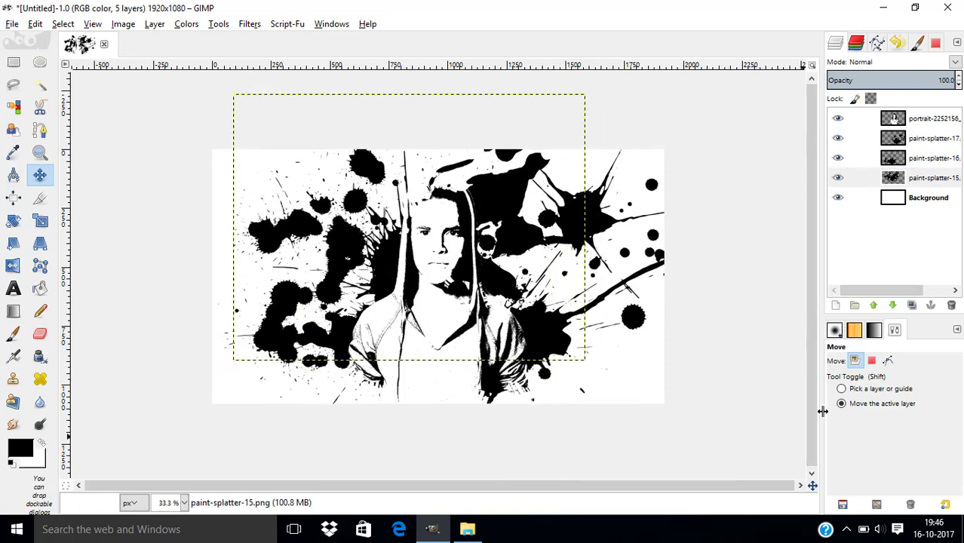
Step: Fine-tune paint-splatter-17 upward and paint-splatter-16, leaving the Background layer active
click(900, 199)
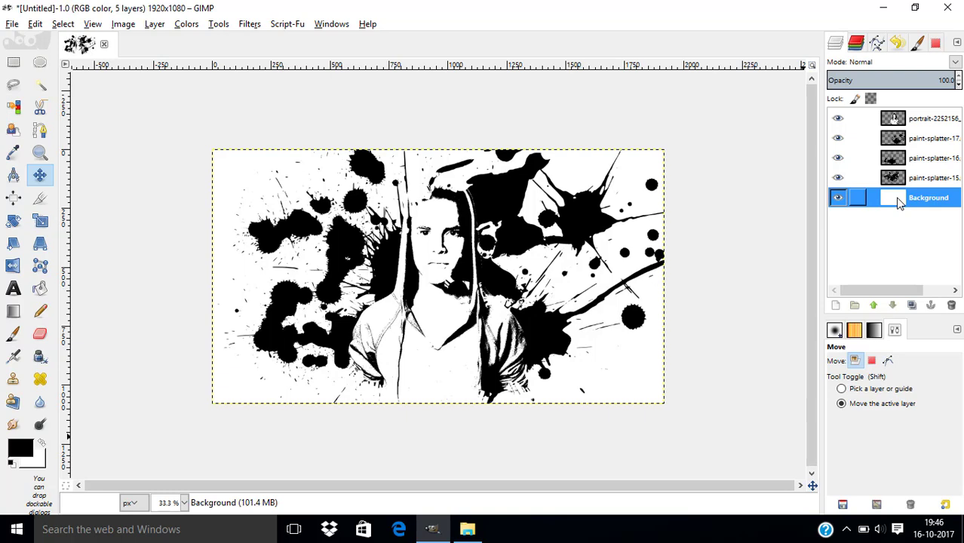
key(Page_Up)
key(Page_Up)
drag(564, 354, 568, 337)
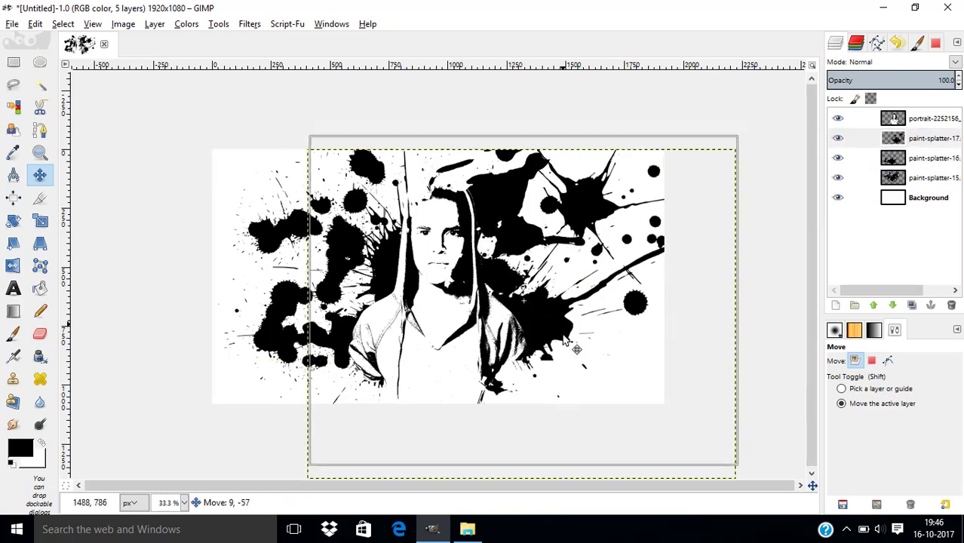
click(911, 158)
drag(675, 314, 679, 312)
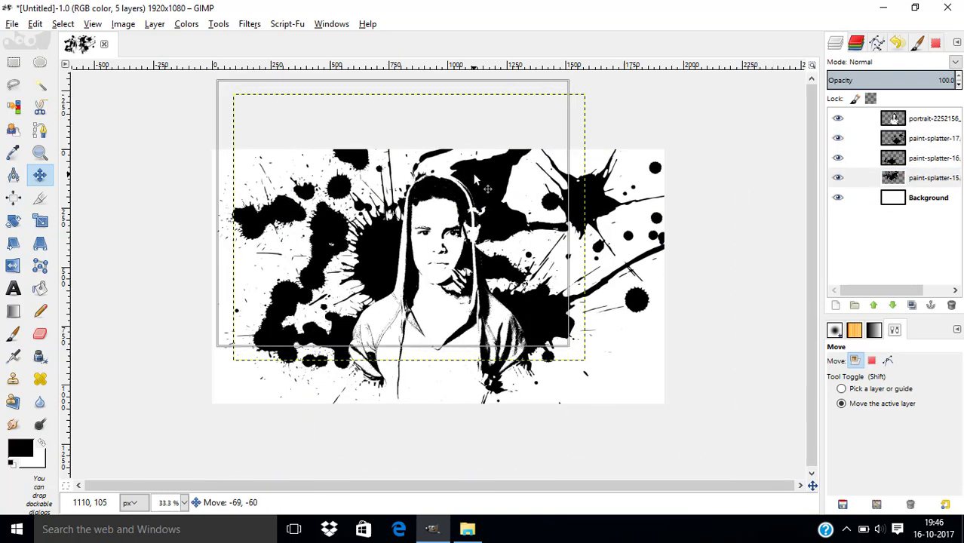
drag(560, 308, 553, 299)
key(Page_Down)
key(Page_Up)
key(Page_Up)
click(906, 198)
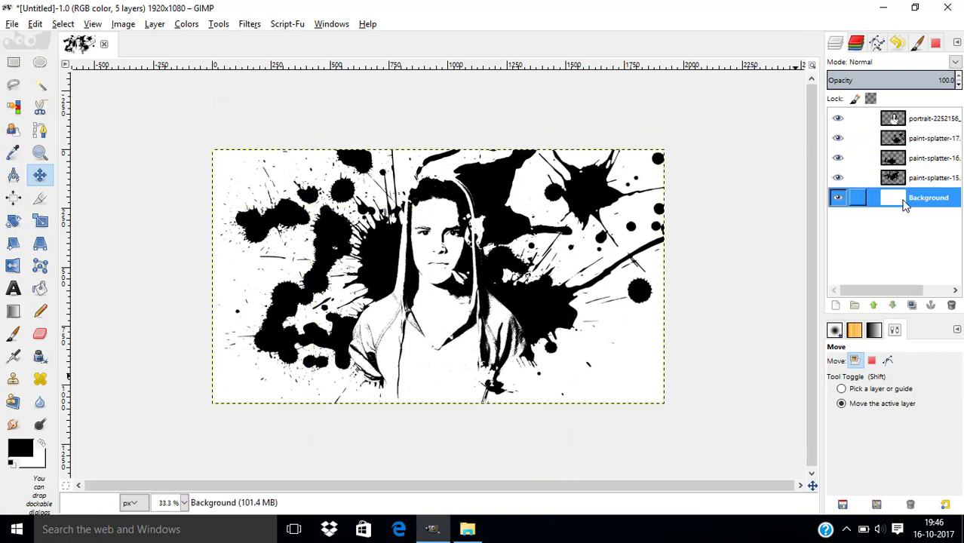
click(917, 139)
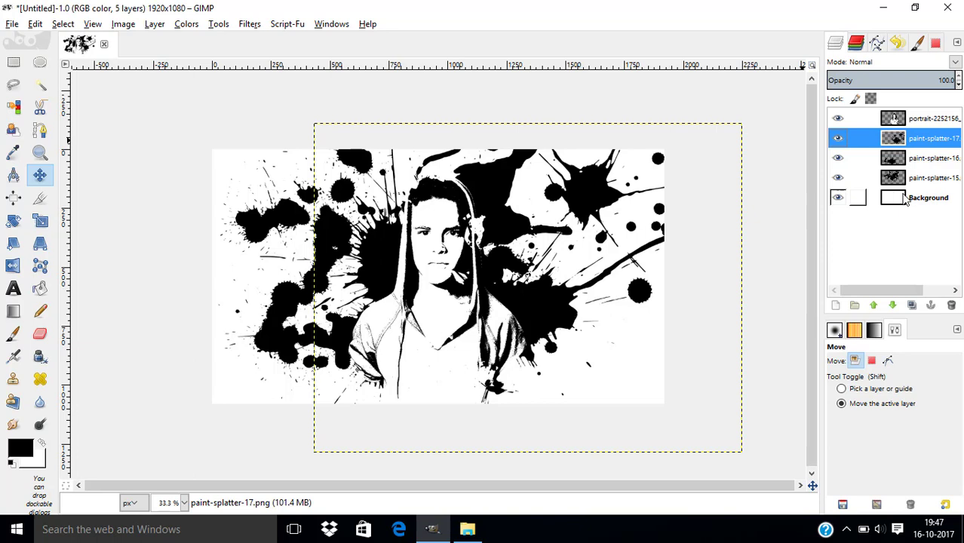
click(905, 197)
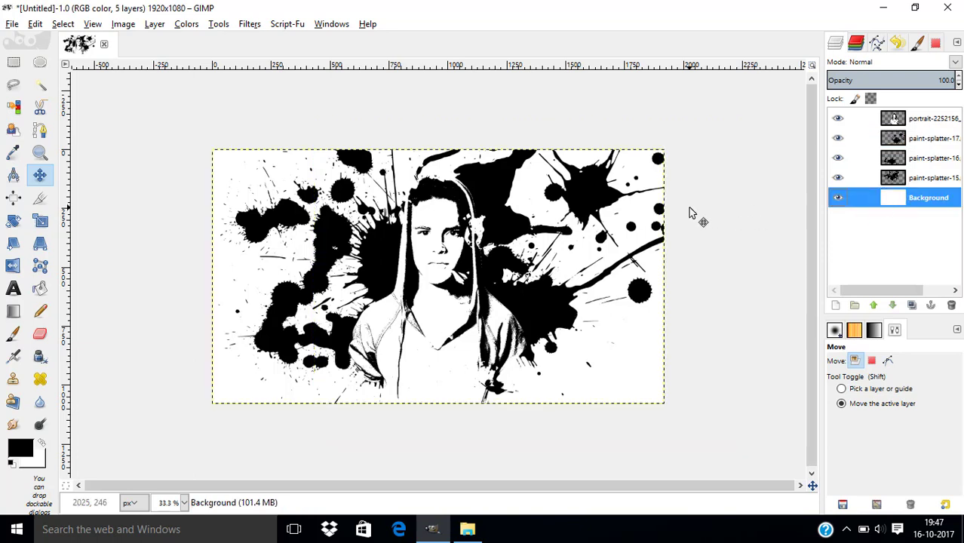
Step: Apply a GEGL vignette with radius 3.00 to the white Background layer
click(219, 23)
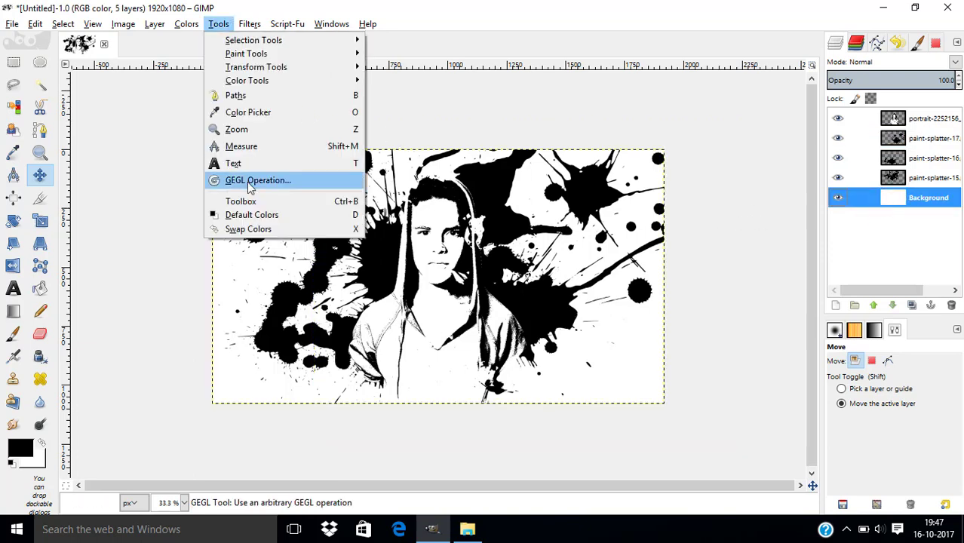
click(250, 182)
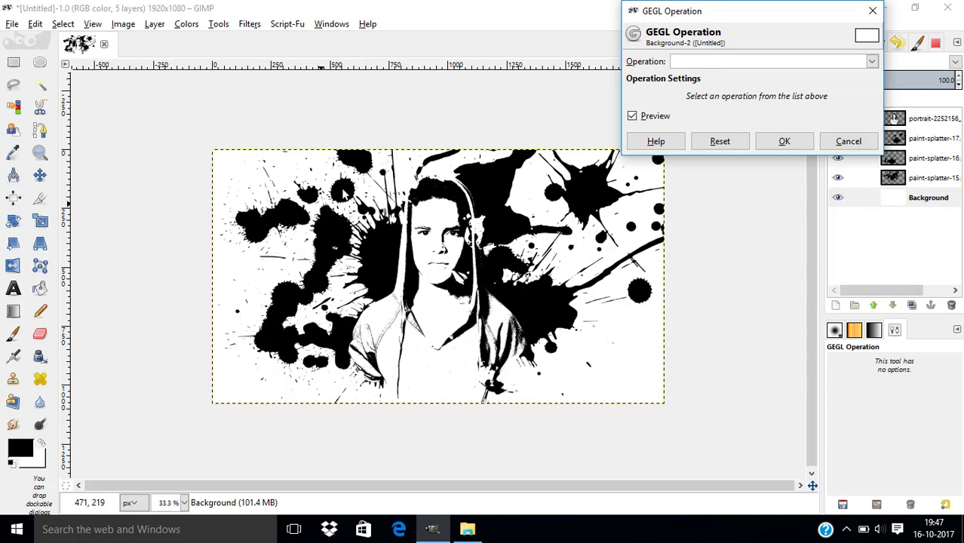
click(873, 62)
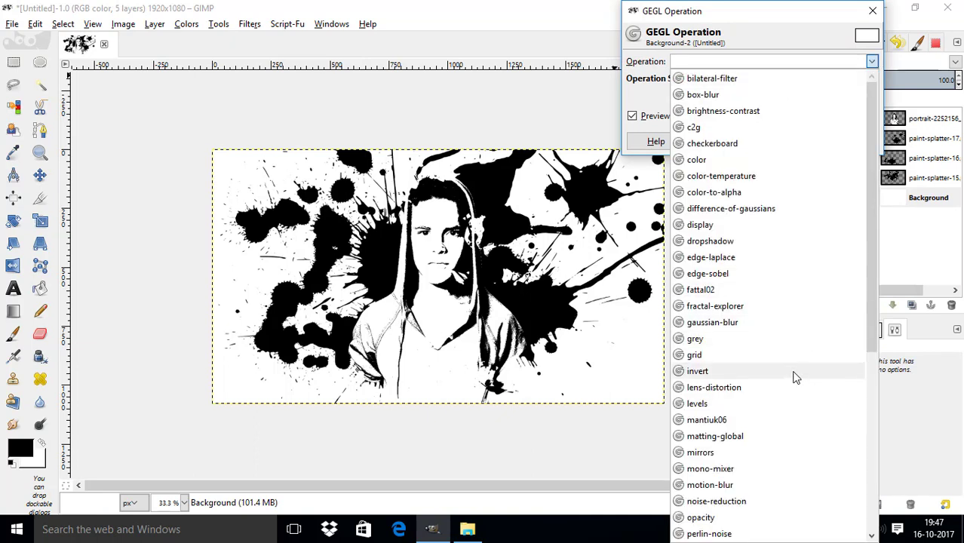
scroll(788, 302, down, 5)
scroll(785, 313, down, 5)
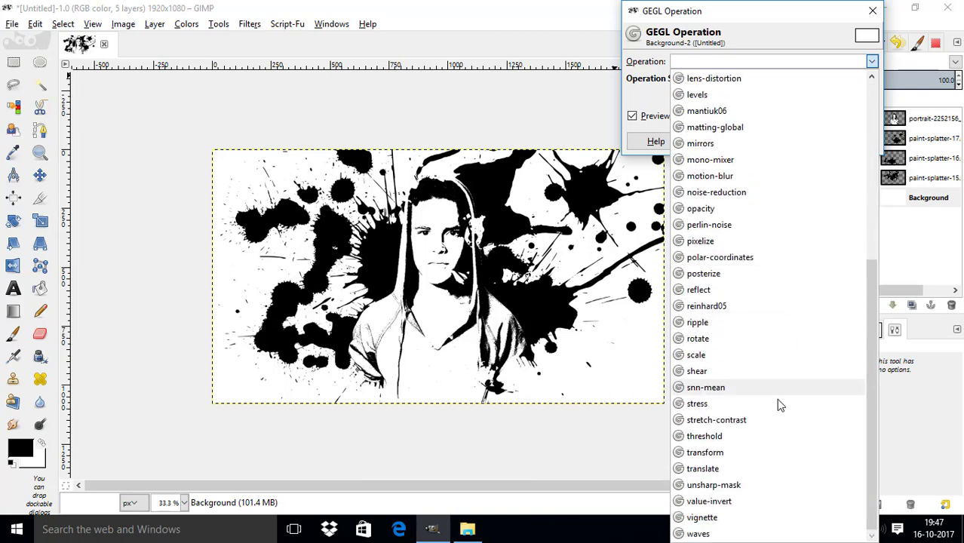
click(752, 519)
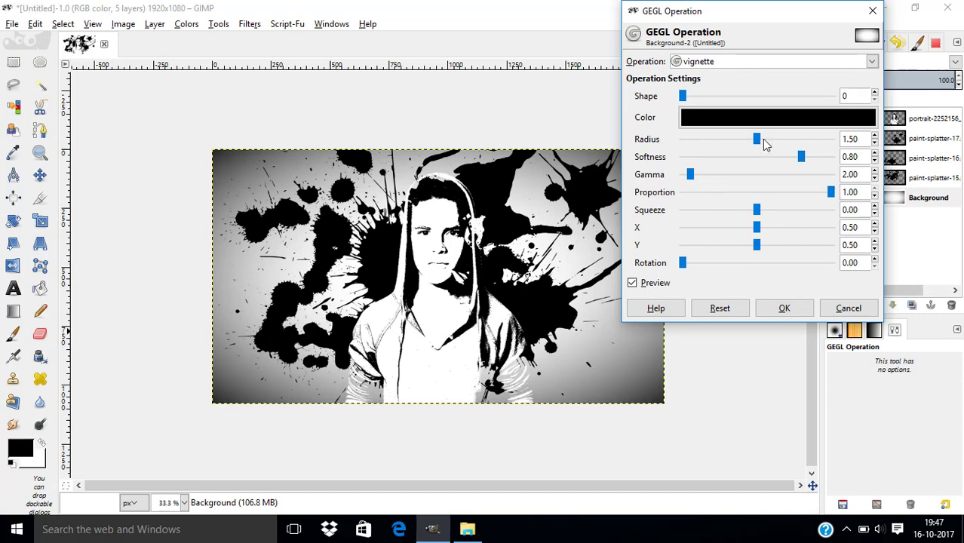
drag(759, 140, 935, 151)
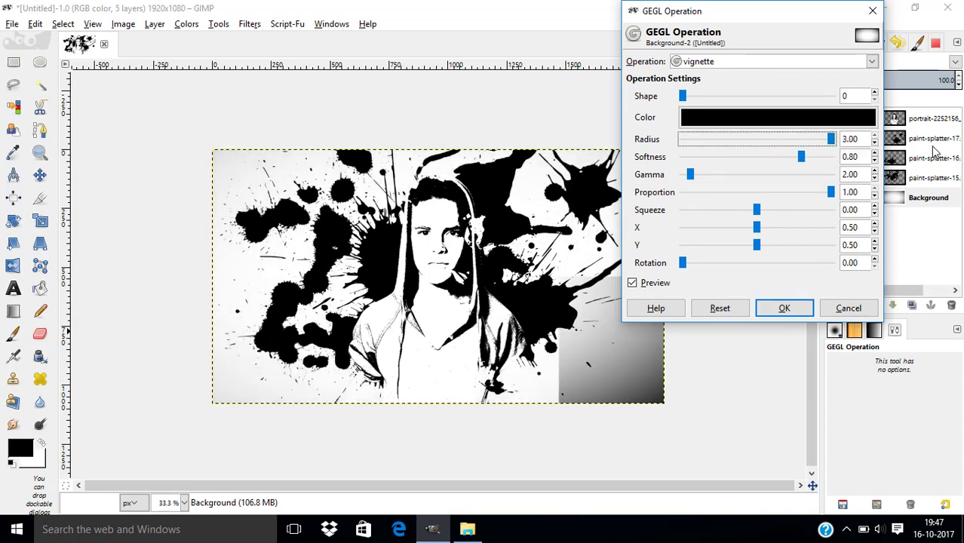
click(784, 309)
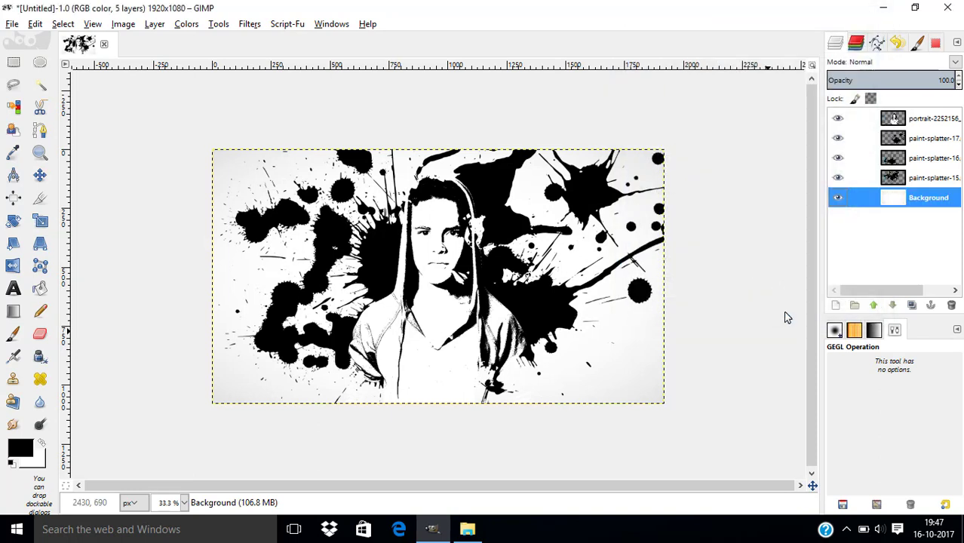